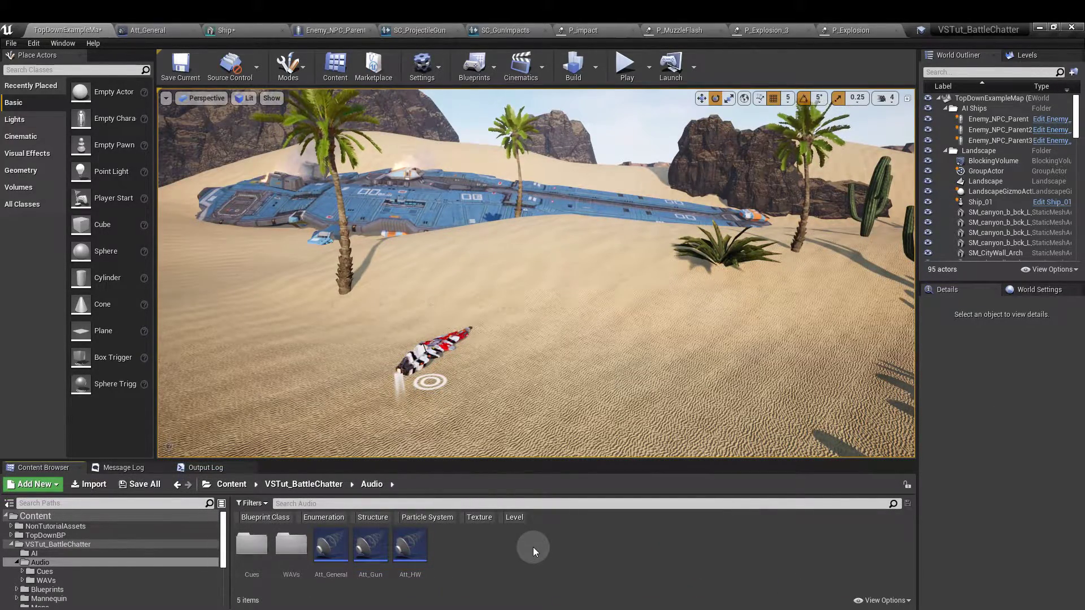
Step: Create a Sound Attenuation asset in the Audio folder with the default name and view its settings
right_click(533, 547)
mouse_move(593, 528)
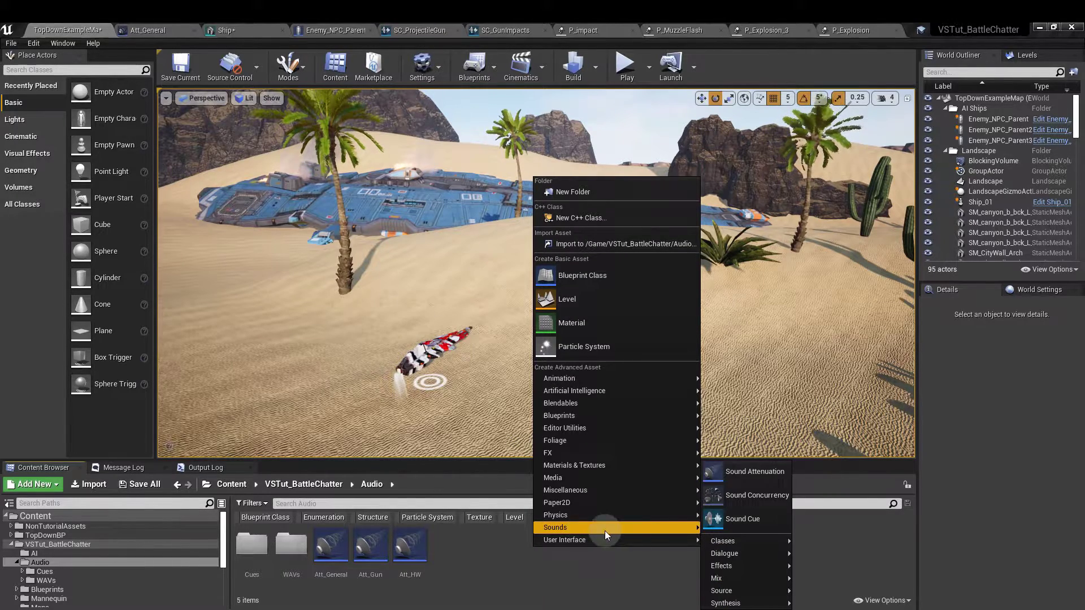
left_click(760, 480)
key("Return")
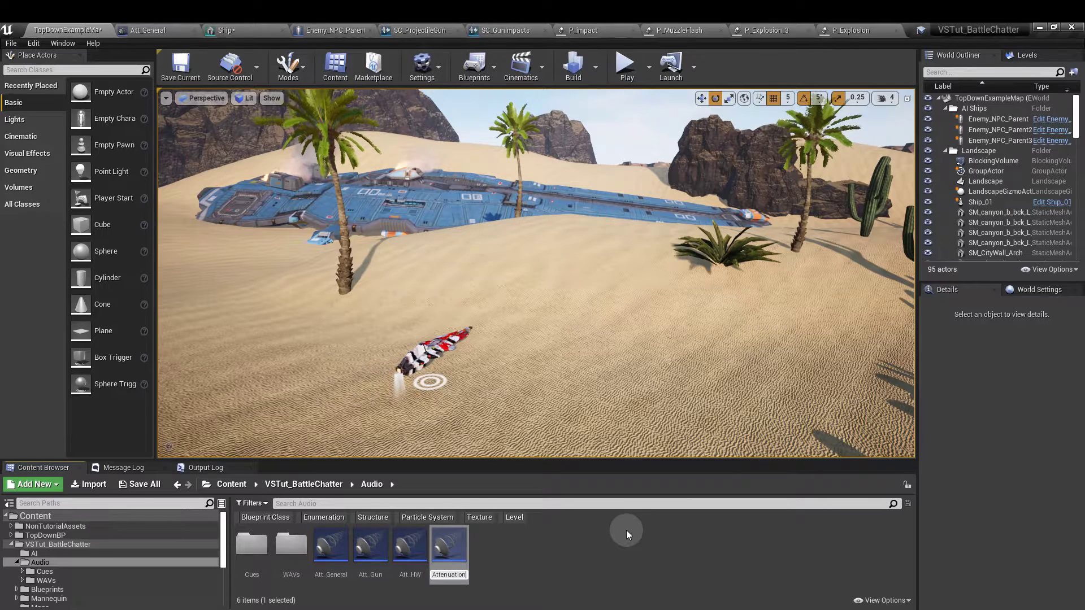
double_click(459, 543)
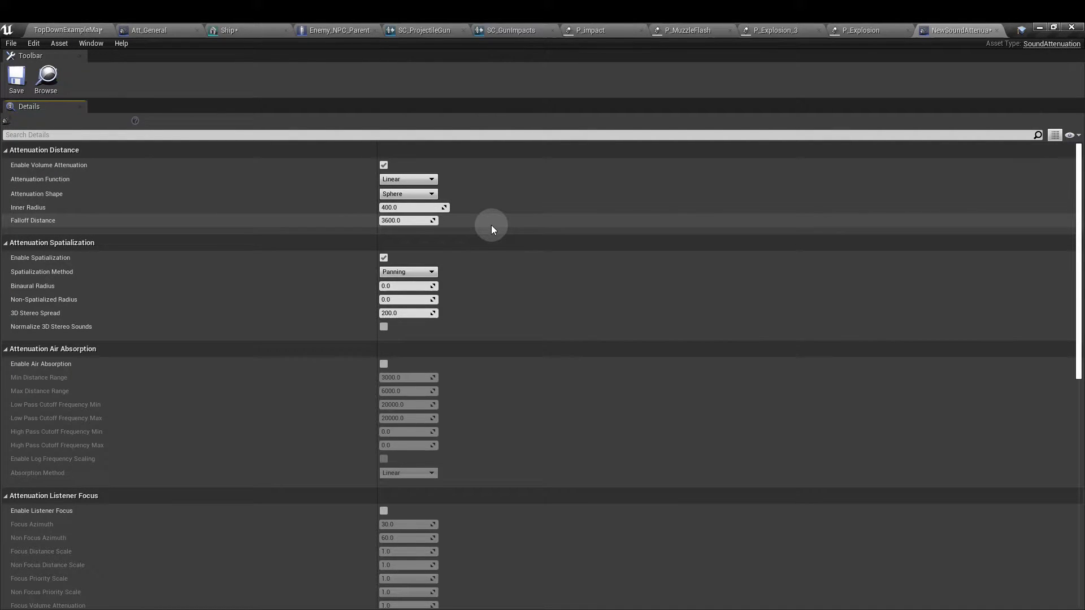
Step: Compare against the Att_General attenuation values, then close Att_General
left_click(147, 32)
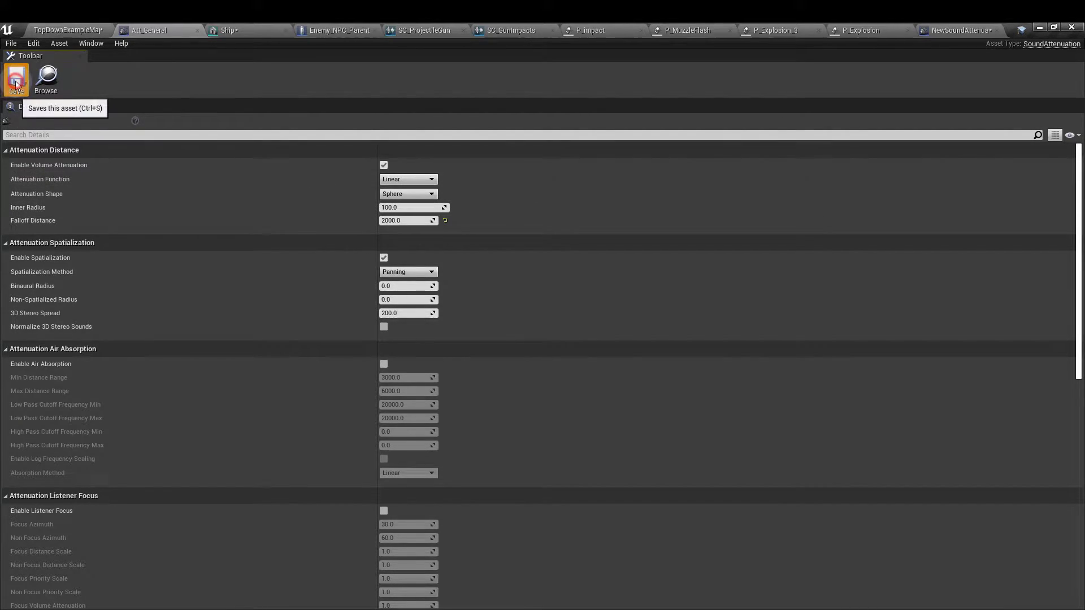
left_click(196, 32)
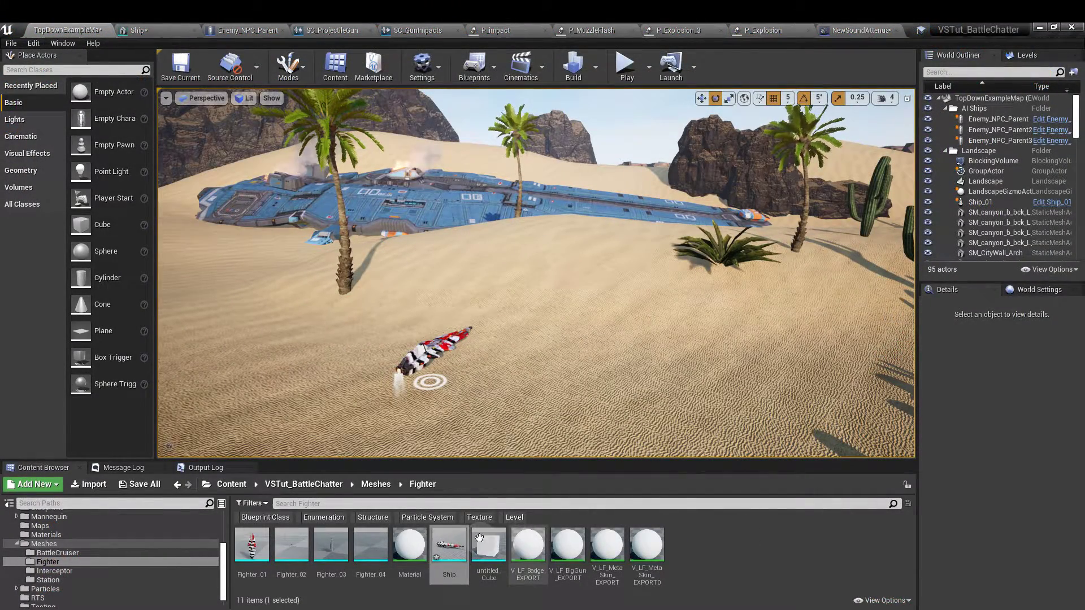
Step: Edit the Ship mesh, list its sockets and select Gun at the ship's nose
double_click(448, 545)
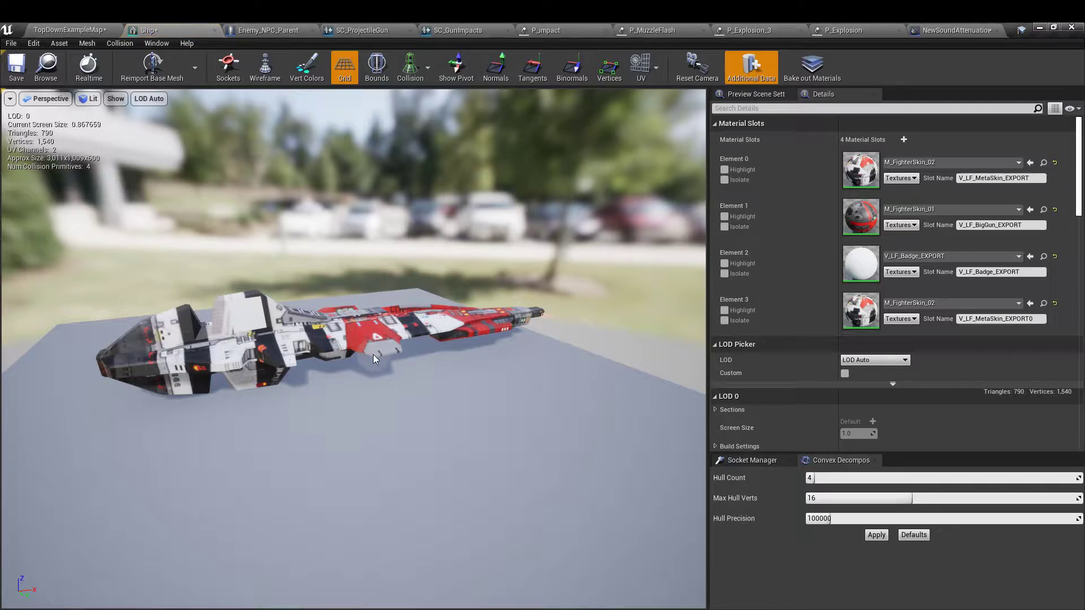
left_click(764, 463)
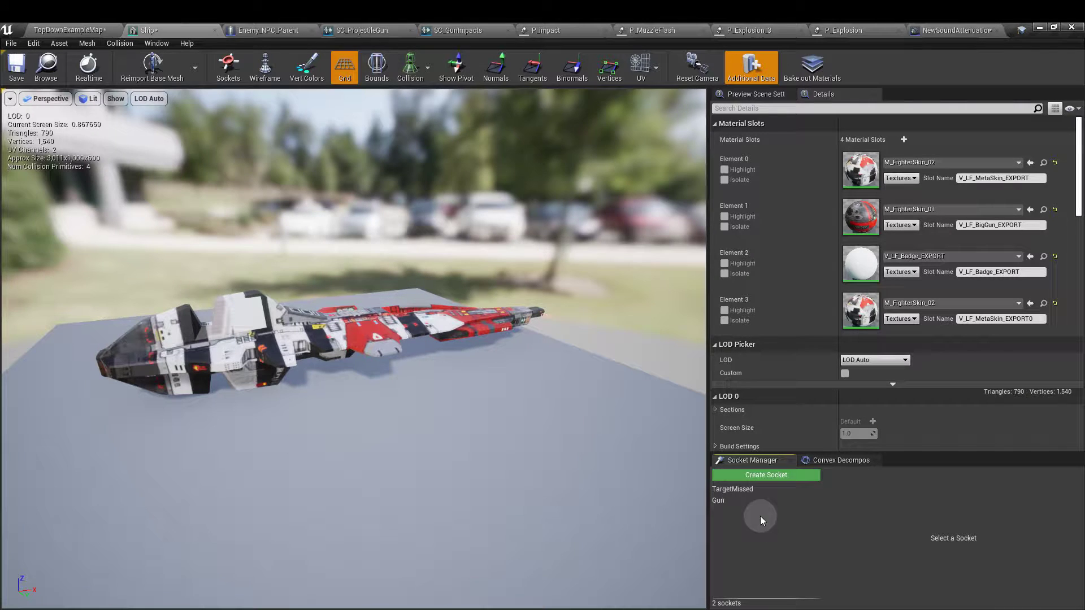
left_click(752, 502)
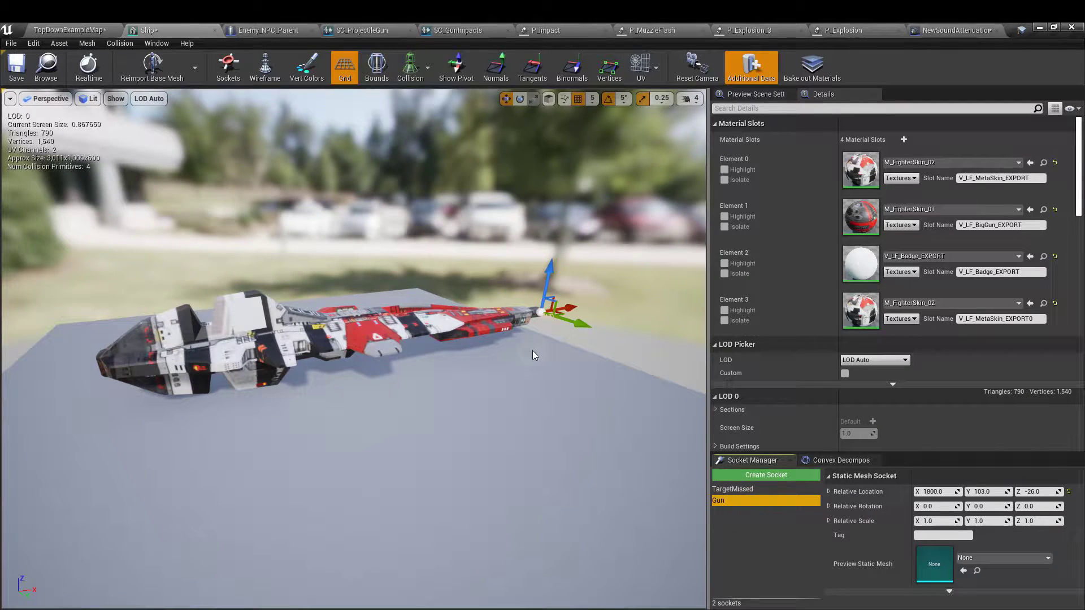
mouse_move(542, 343)
left_mouse_down()
mouse_move(509, 357)
mouse_move(541, 343)
left_mouse_up()
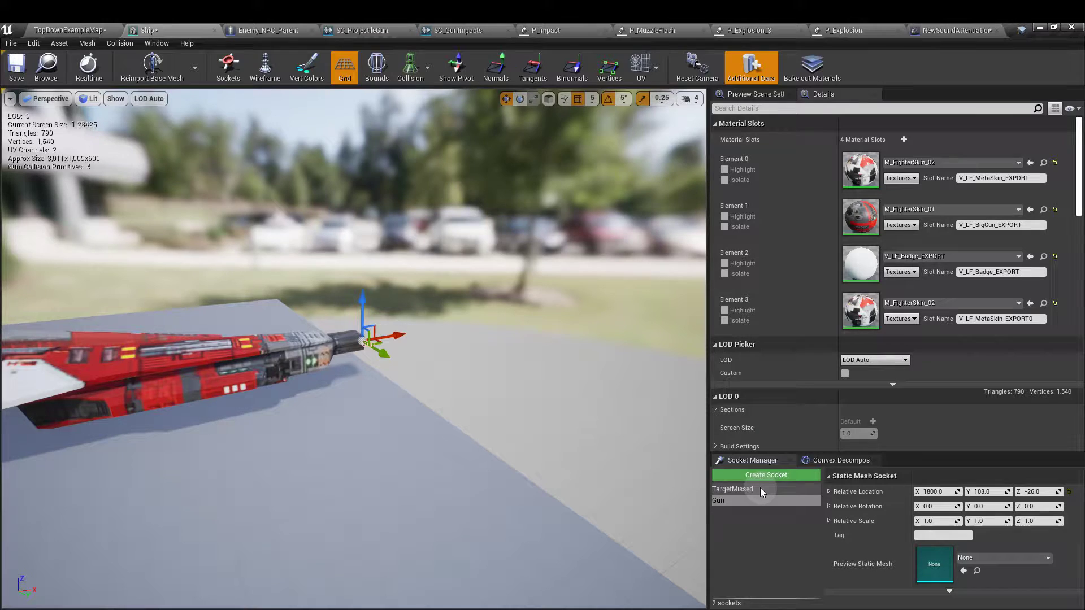
Step: Select the TargetMissed socket, frame it and fly around to inspect its placement
left_click(762, 523)
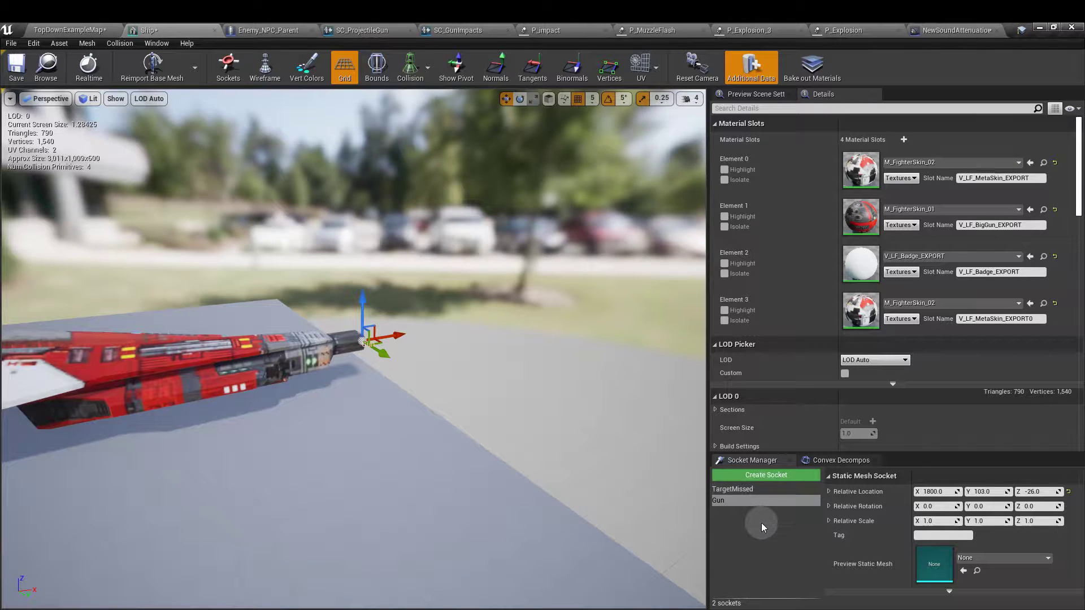
left_click(777, 490)
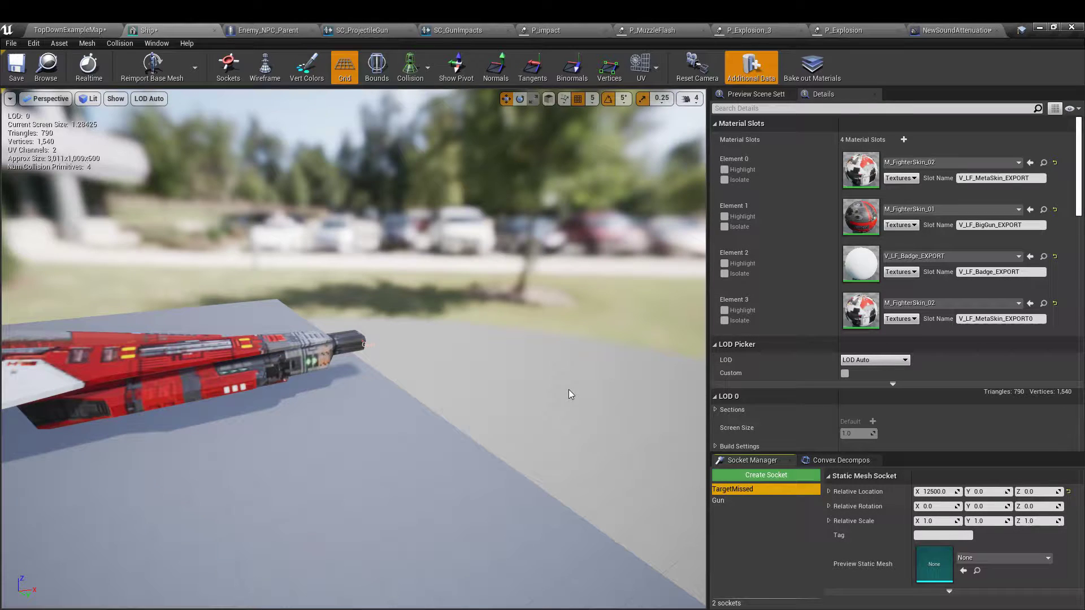
key("f")
right_click_drag(353, 348, 354, 348)
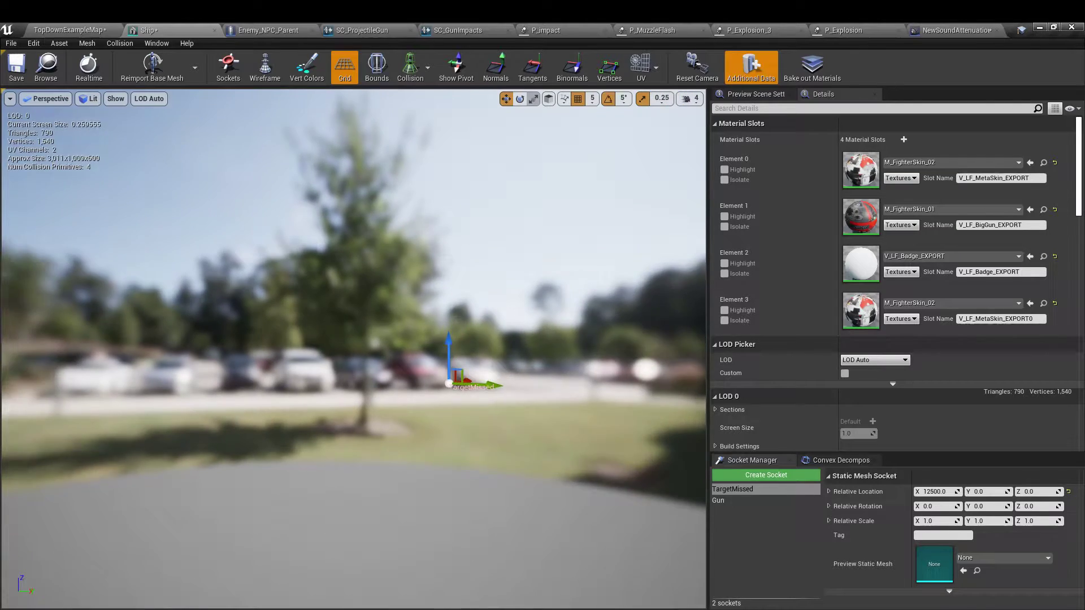
right_click_drag(354, 348, 322, 348)
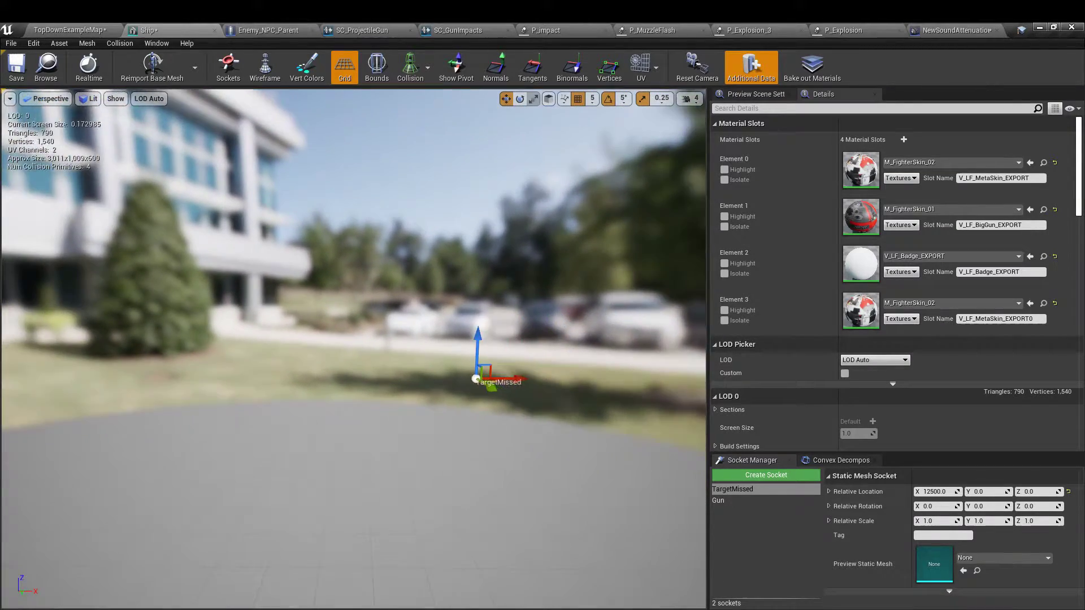
right_click_drag(210, 526, 210, 526)
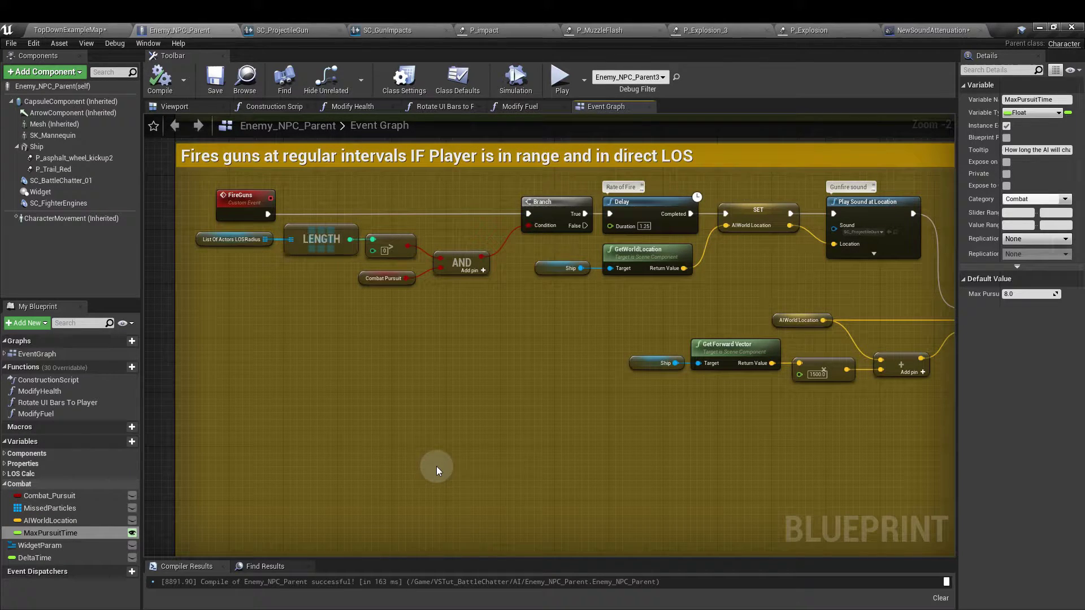
Step: Show the MissedParticles variable's default array of three explosion particle systems
left_click(50, 508)
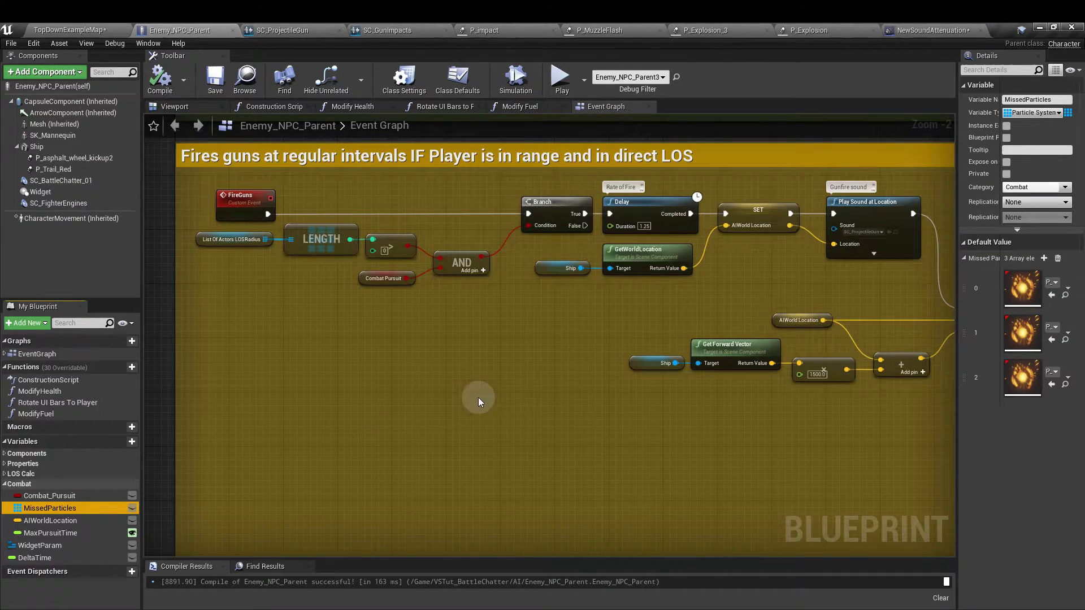
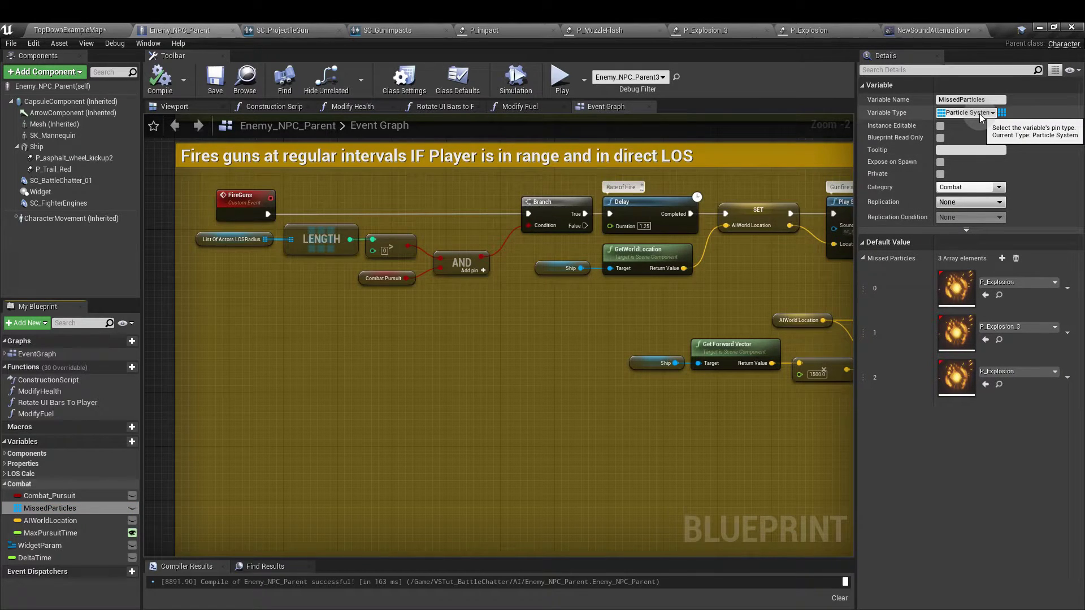
Step: Make MissedParticles an array of Particle System object references
left_click(979, 113)
type("partic")
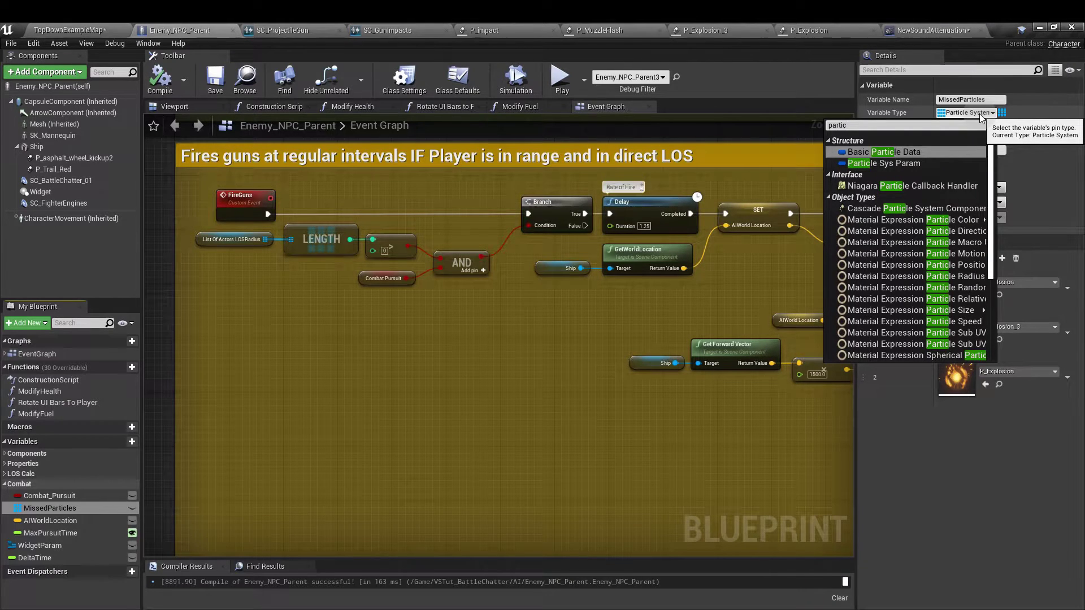
type("le sy")
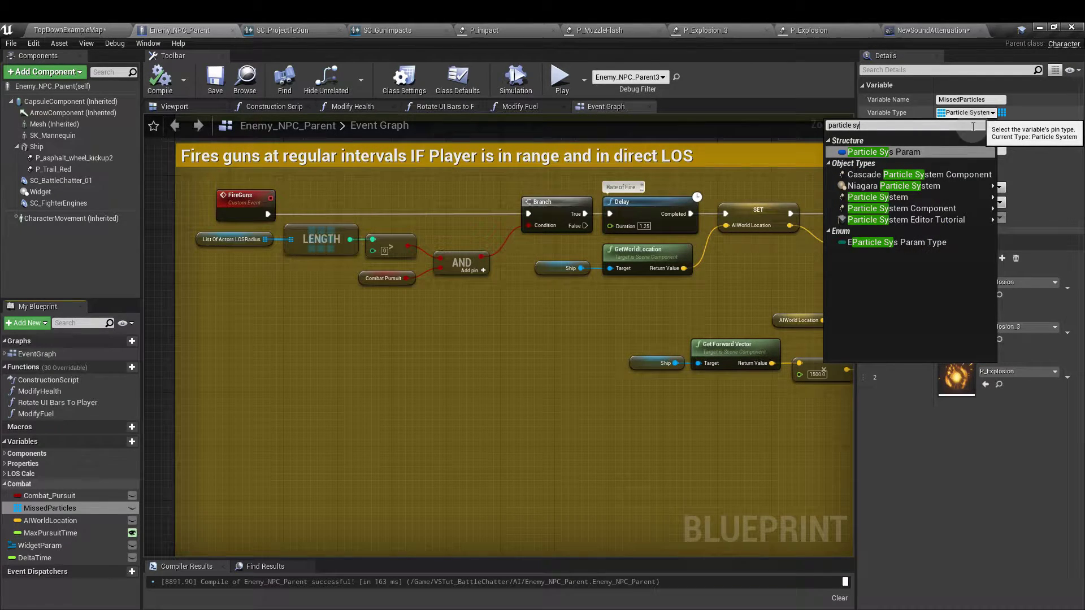
mouse_move(877, 197)
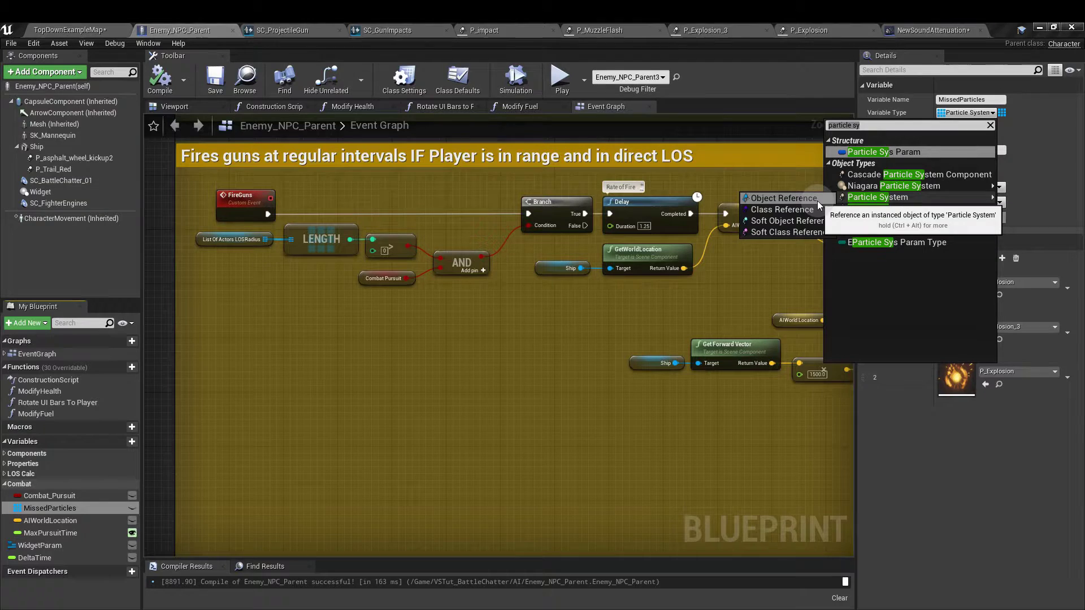
left_click(782, 199)
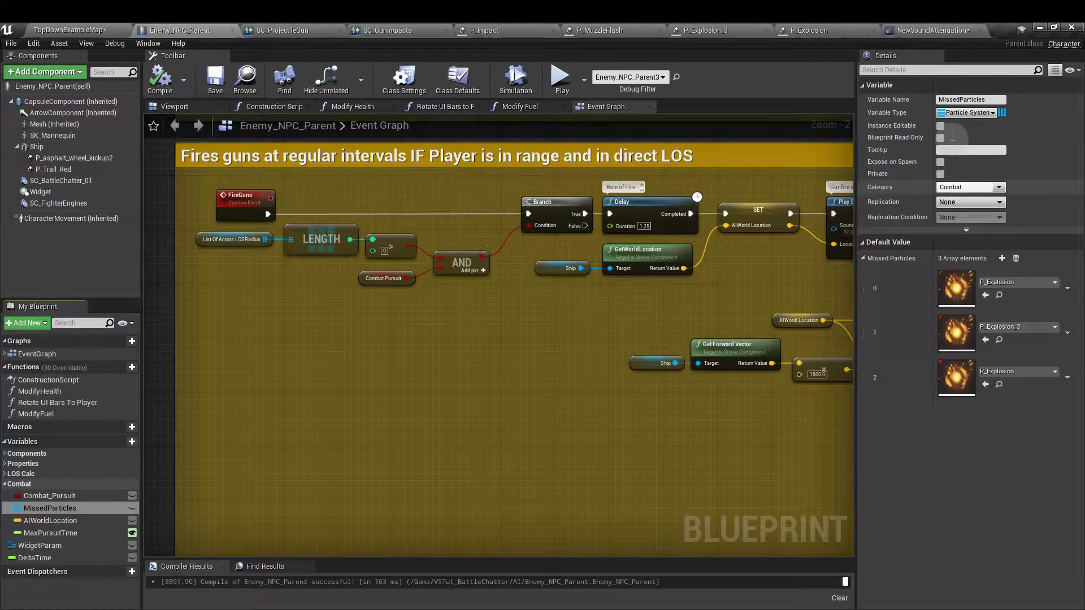
left_click(1002, 113)
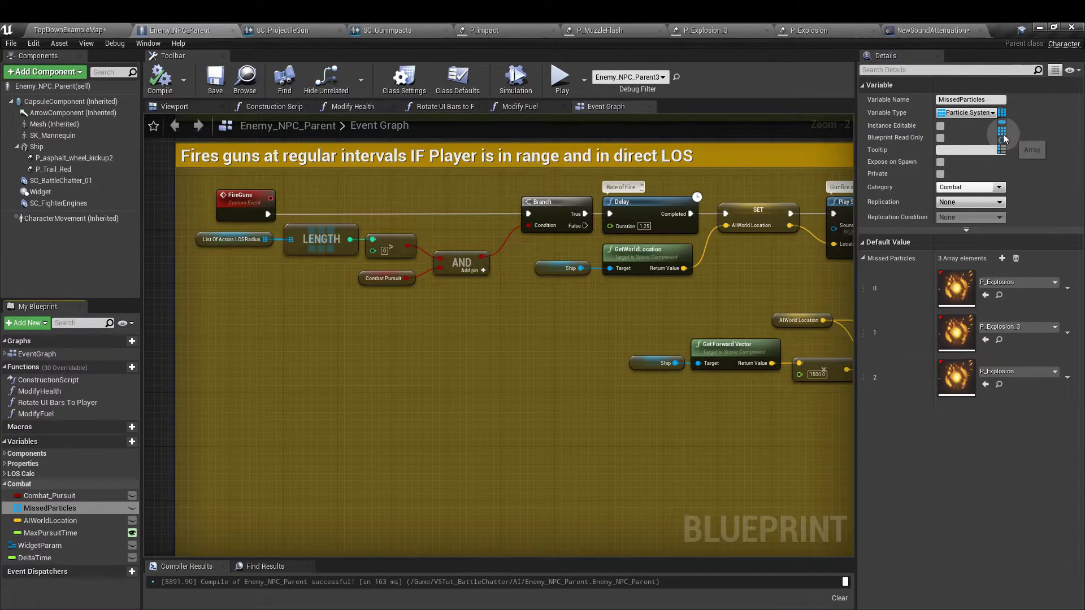
left_click(1005, 132)
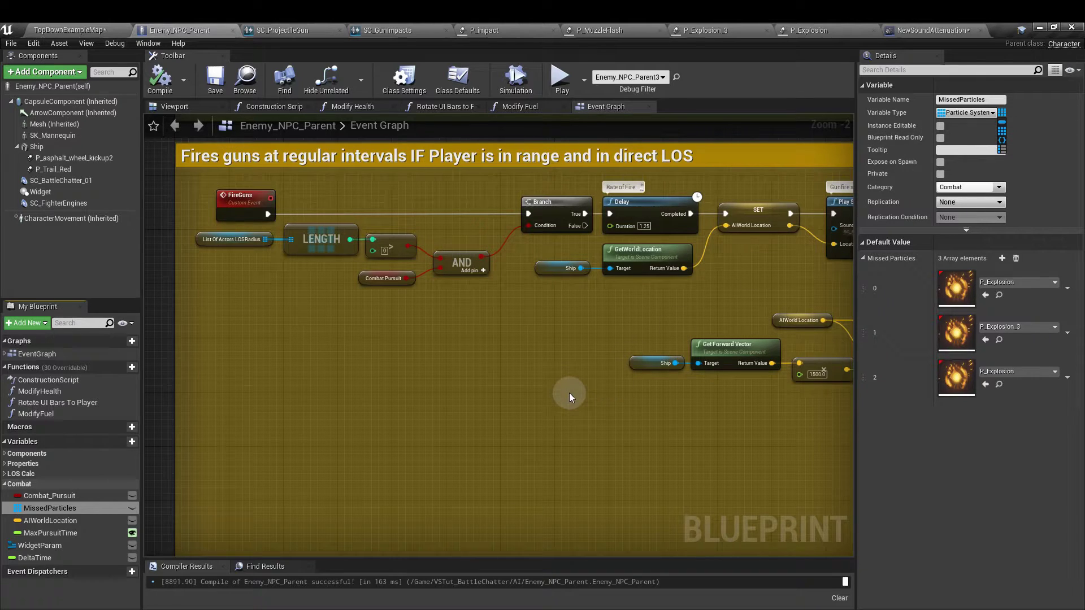
Step: Review AIWorldLocation, Combat_Pursuit and MaxPursuitTime, then show the FireGuns event's properties
left_click(76, 521)
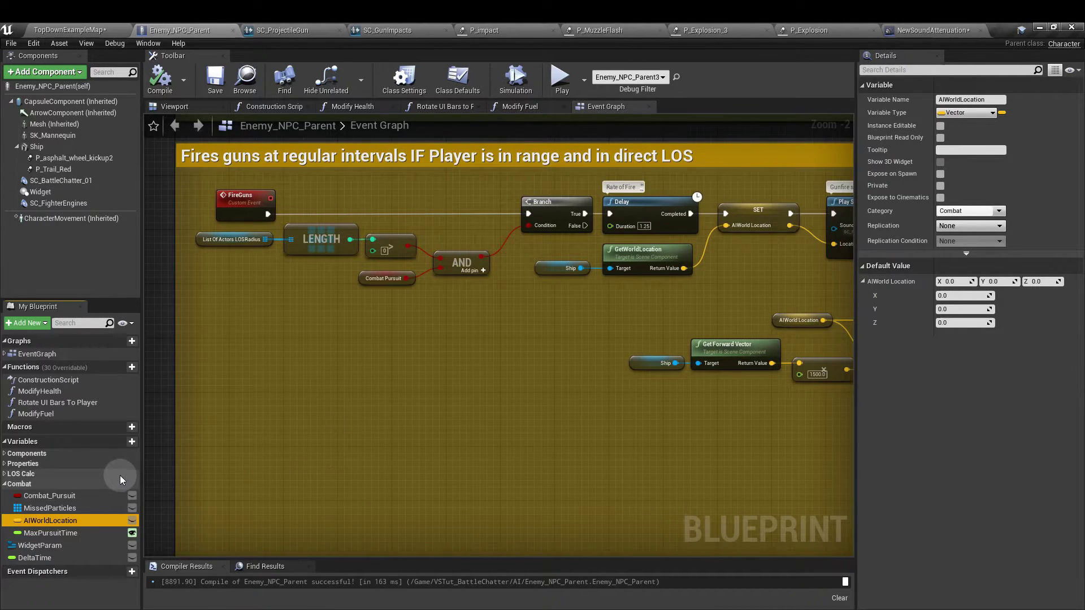
left_click(86, 499)
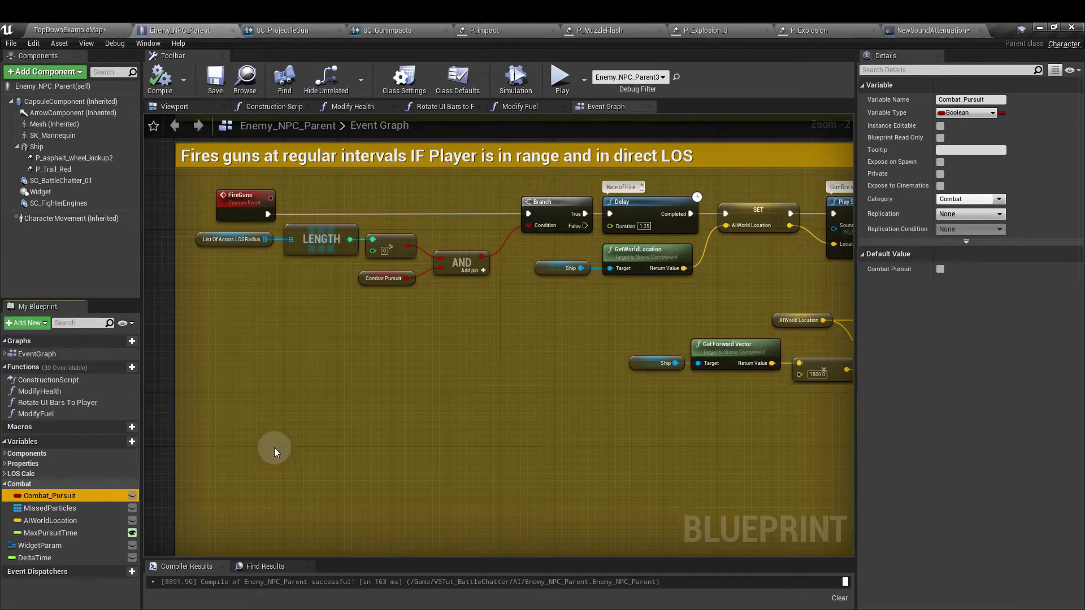
left_click(78, 532)
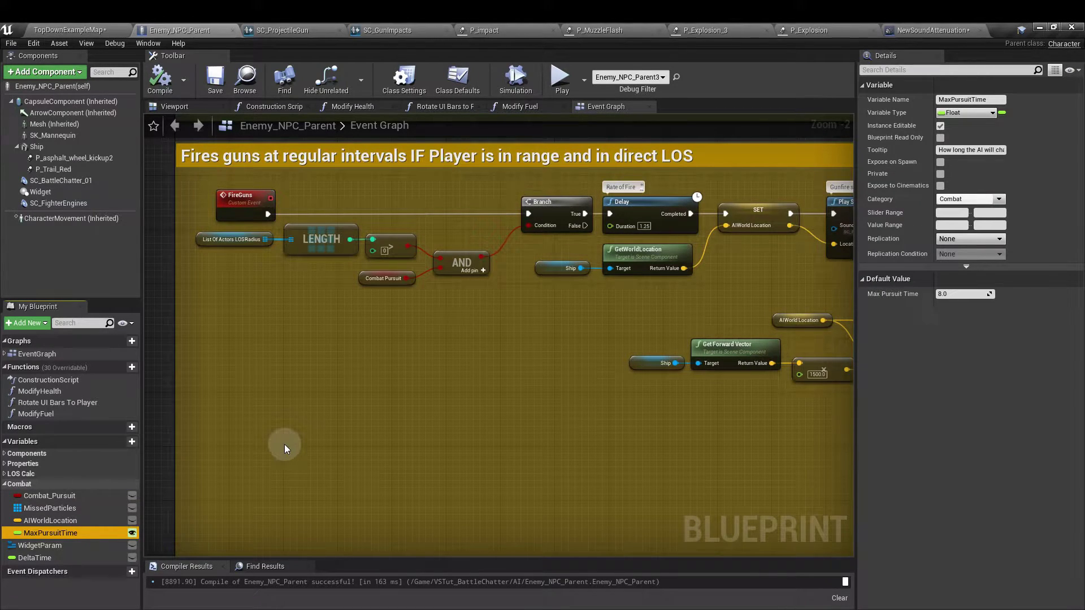
left_click(973, 346)
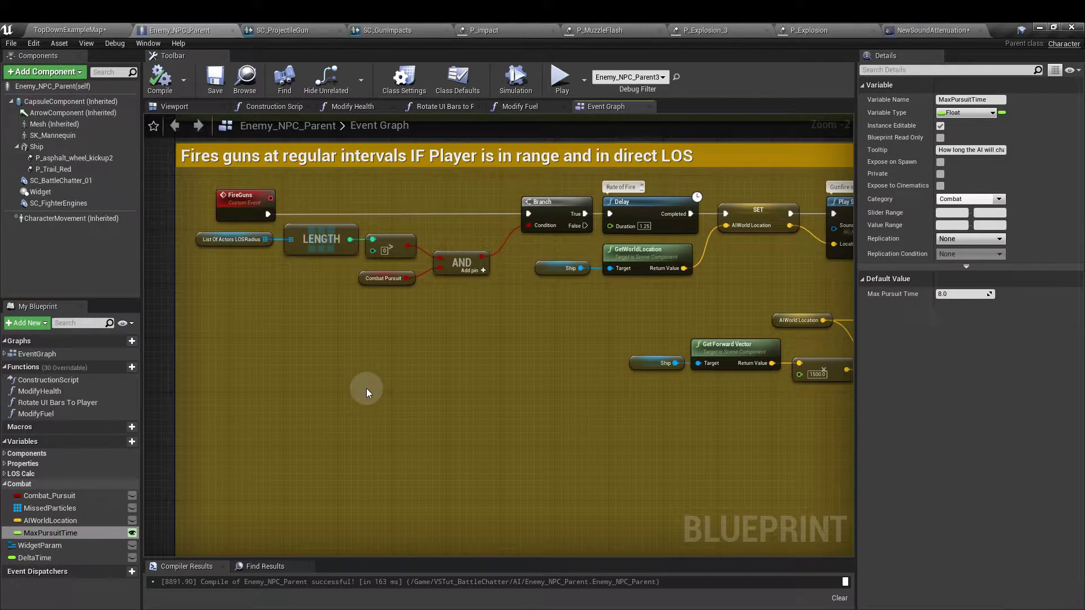
left_click(245, 202)
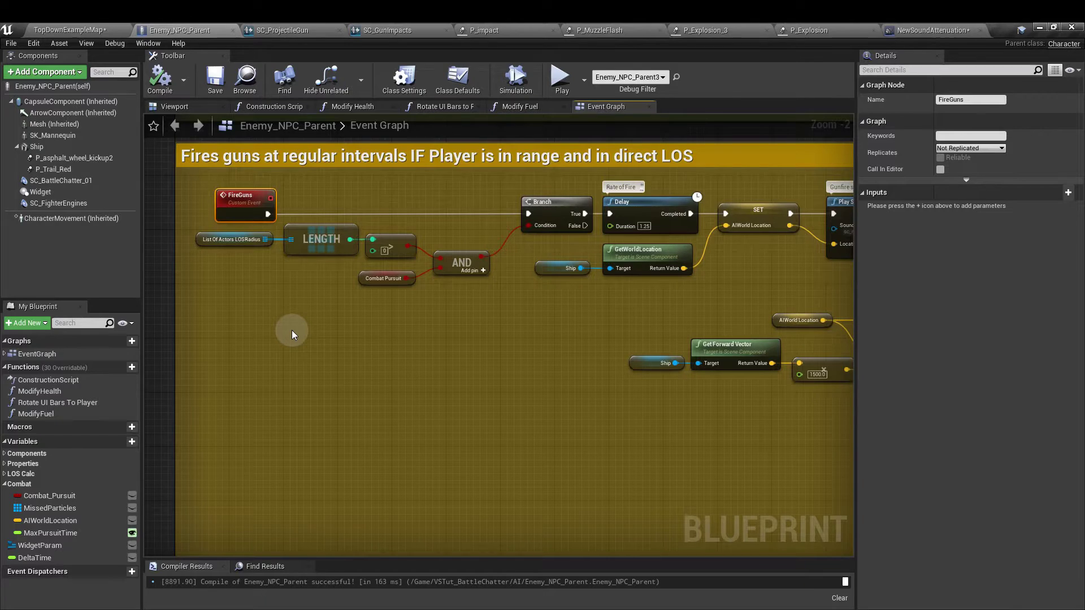
scroll(291, 331, "down", 5)
right_click_drag(332, 287, 593, 293)
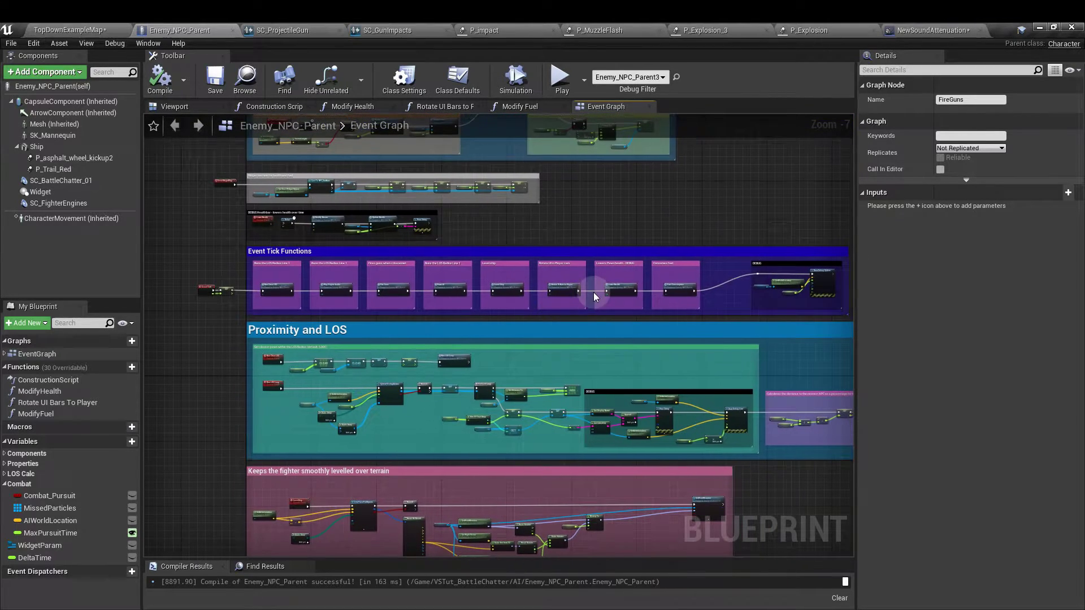
scroll(489, 297, "up", 3)
scroll(476, 299, "up", 1)
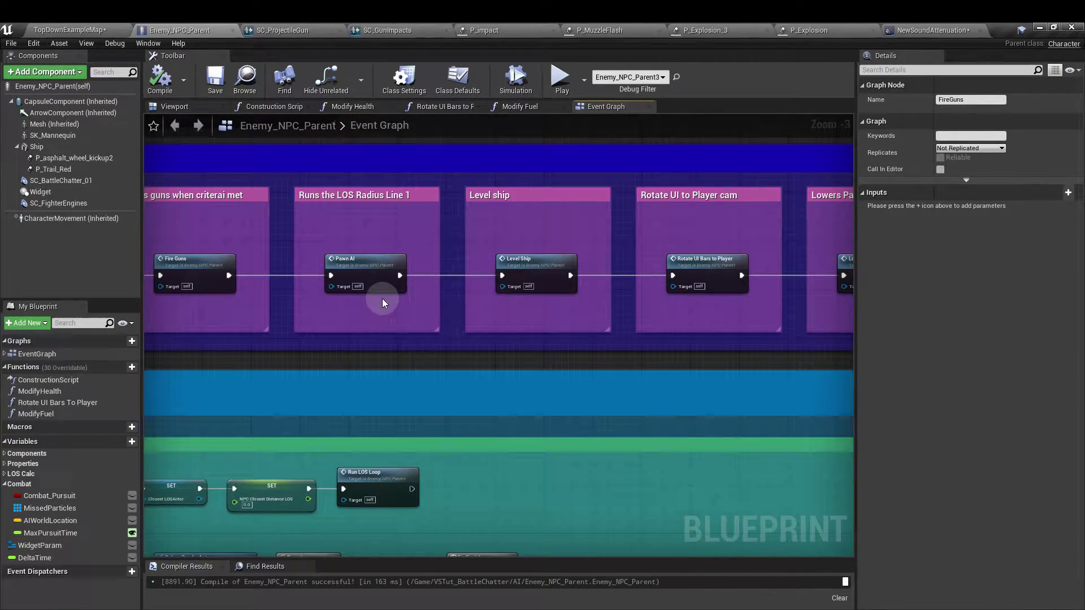
right_click_drag(382, 299, 623, 308)
mouse_move(436, 323)
right_mouse_down()
mouse_move(771, 335)
mouse_move(721, 331)
right_mouse_up()
left_click(254, 284)
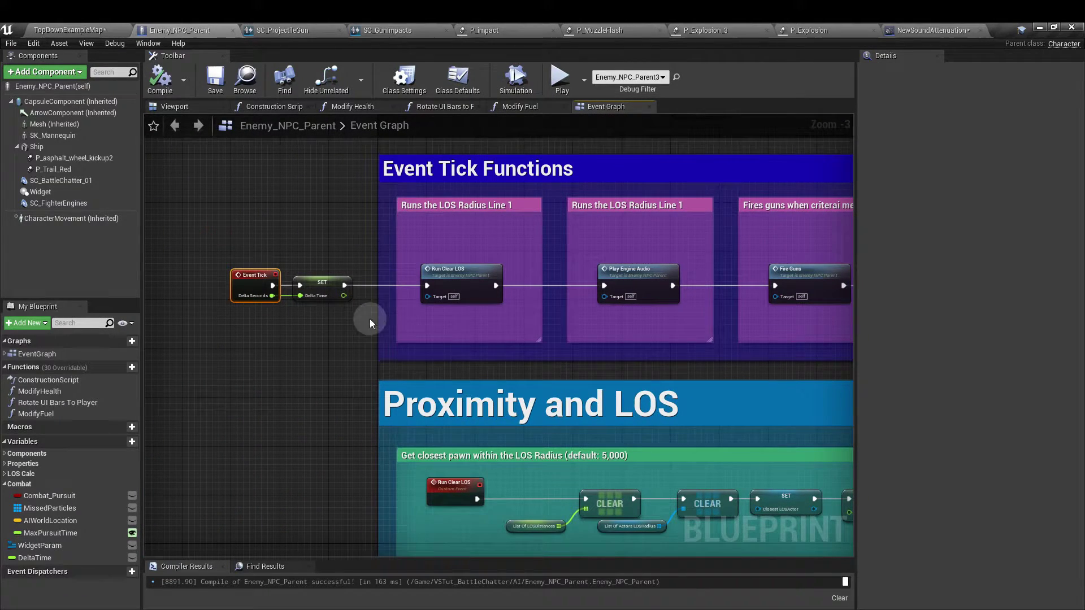
mouse_move(674, 316)
right_mouse_down()
mouse_move(400, 376)
mouse_move(454, 369)
mouse_move(442, 379)
right_mouse_up()
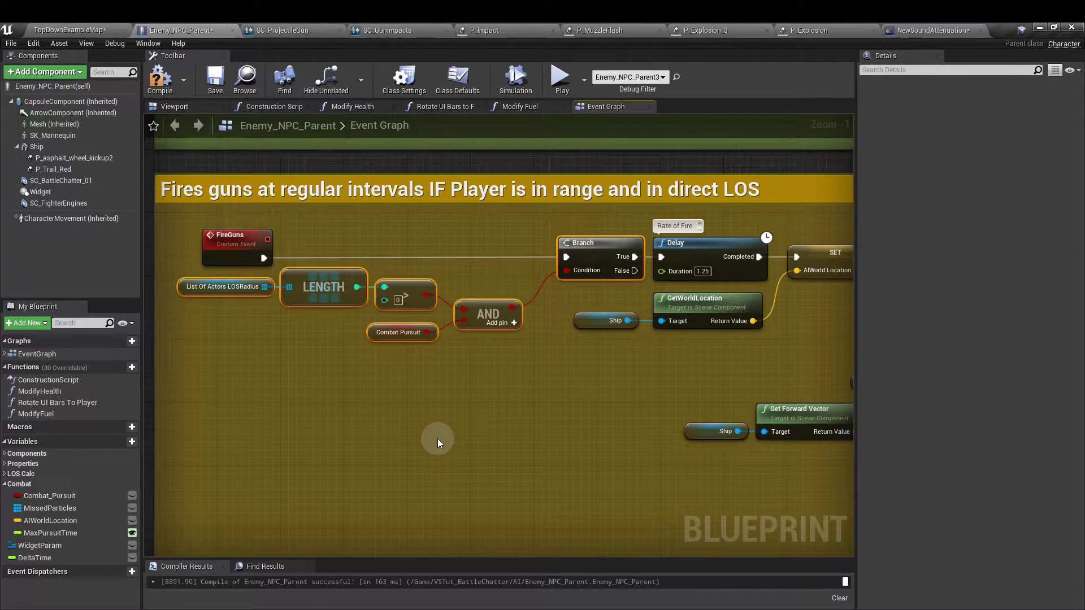
Step: Add an AIWorldLocation setter with a world-transform node wired to its location input
right_click_drag(727, 357, 374, 352)
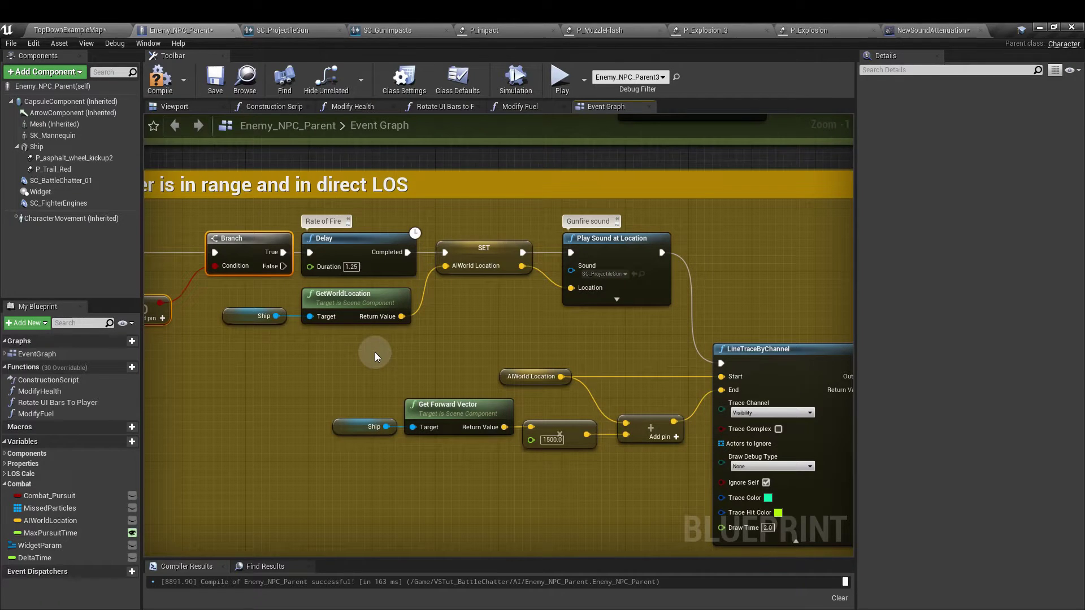
left_click(369, 254)
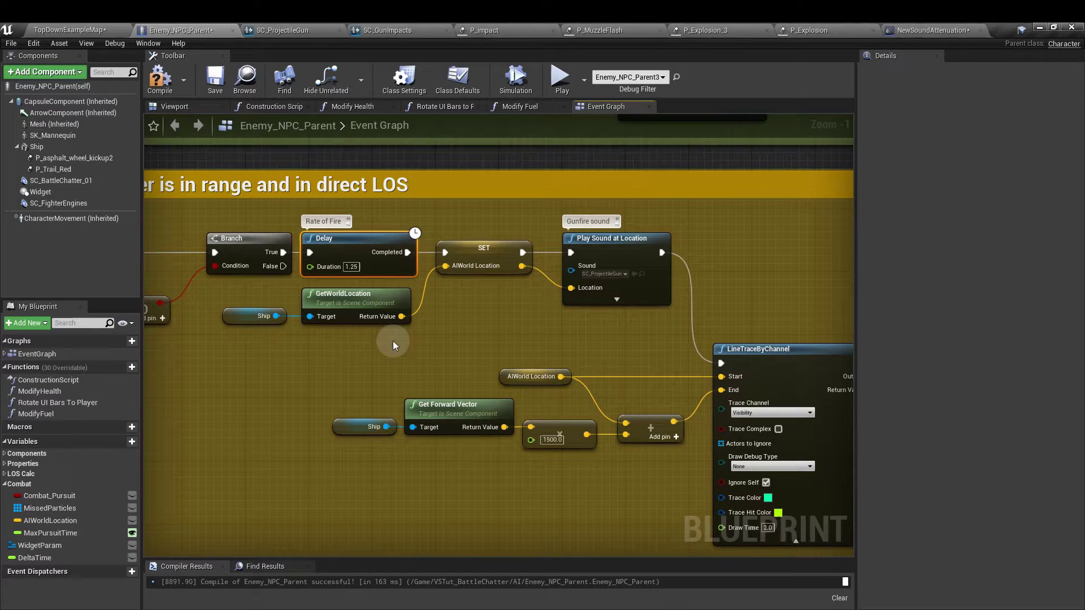
left_click_drag(50, 520, 438, 306)
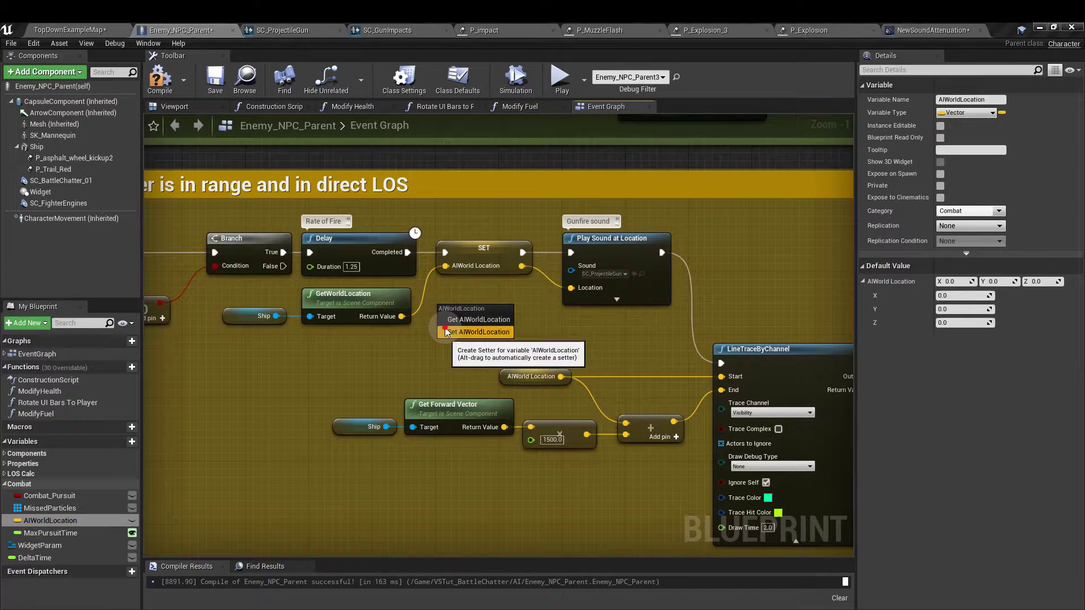
left_click(446, 331)
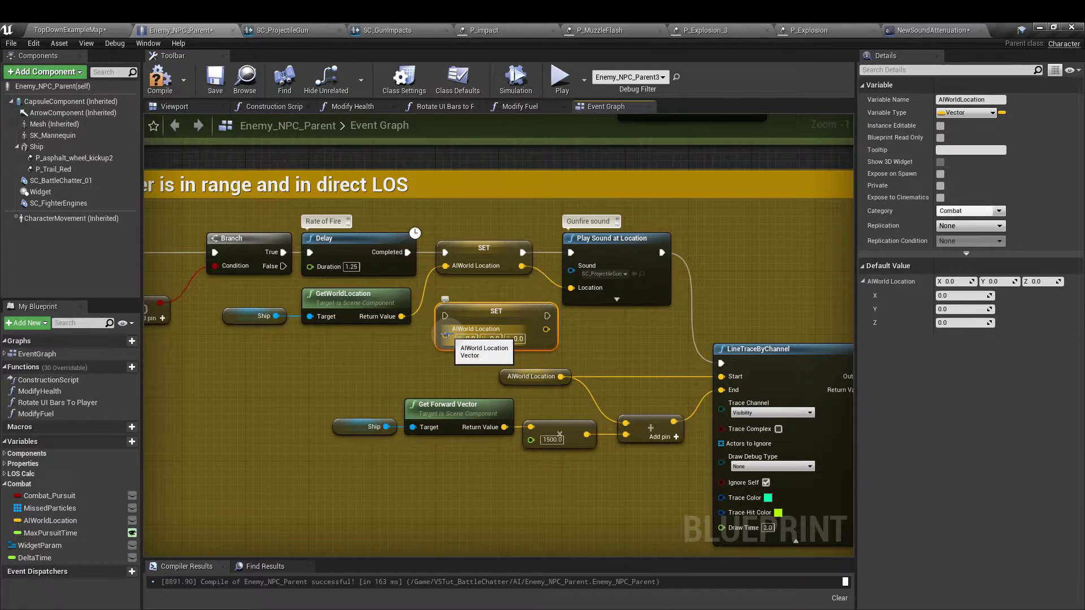
left_click_drag(444, 334, 406, 358)
type("getwor")
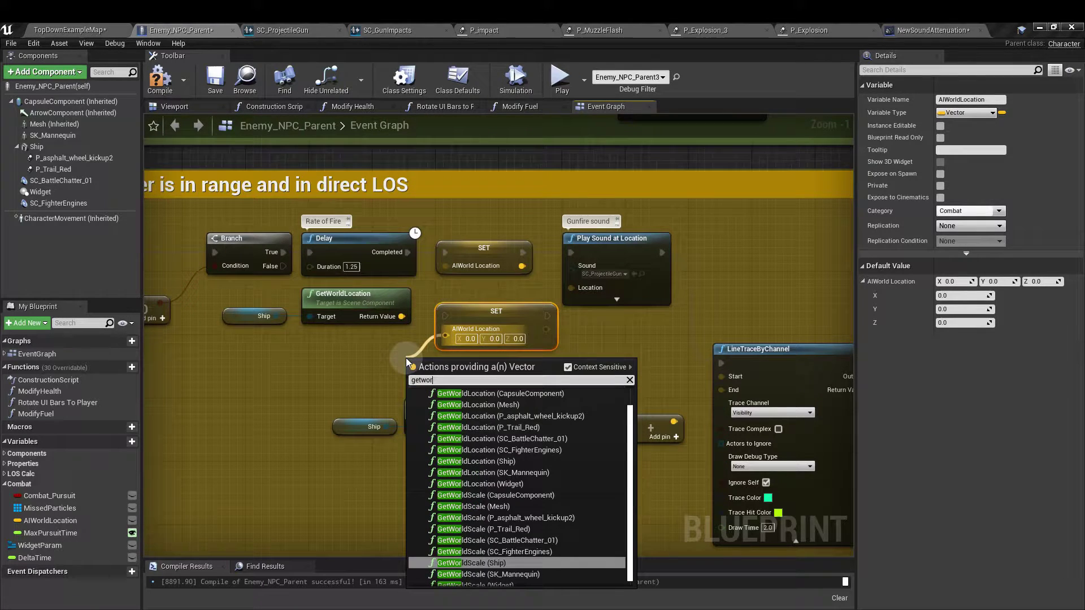
type("ld")
key("Return")
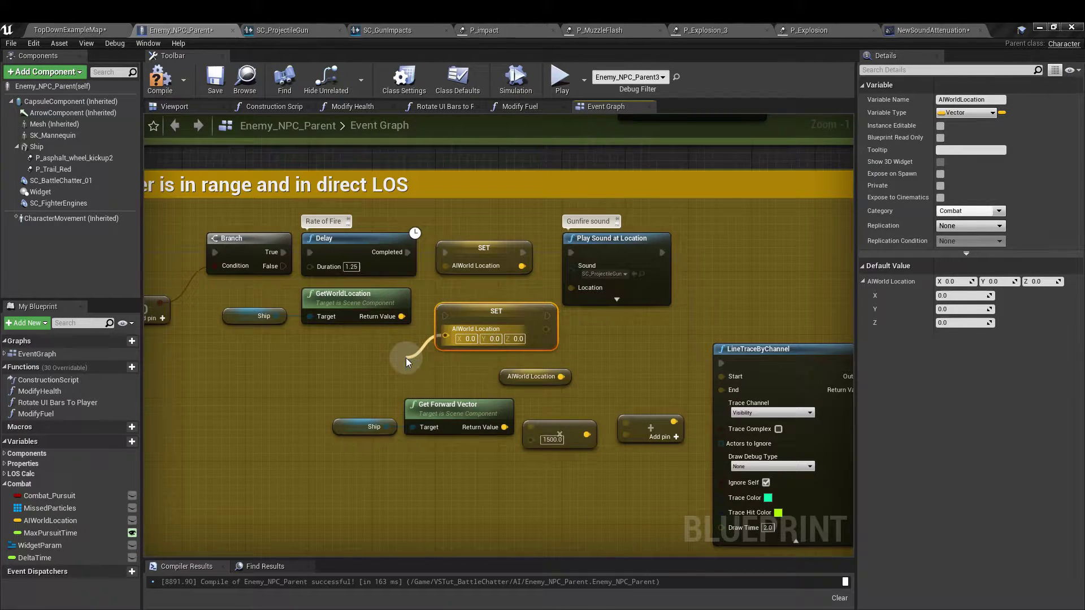
Step: Delete the unwanted GetWorldScale, Ship and duplicate SET nodes
mouse_move(292, 337)
left_mouse_down()
mouse_move(361, 361)
mouse_move(323, 361)
left_mouse_up()
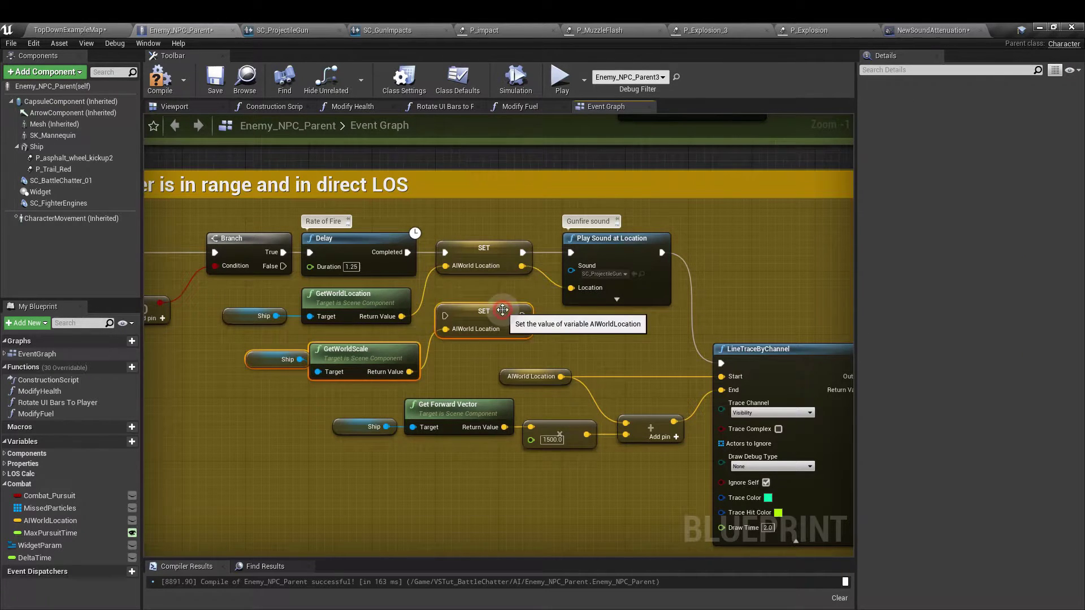
key("Delete")
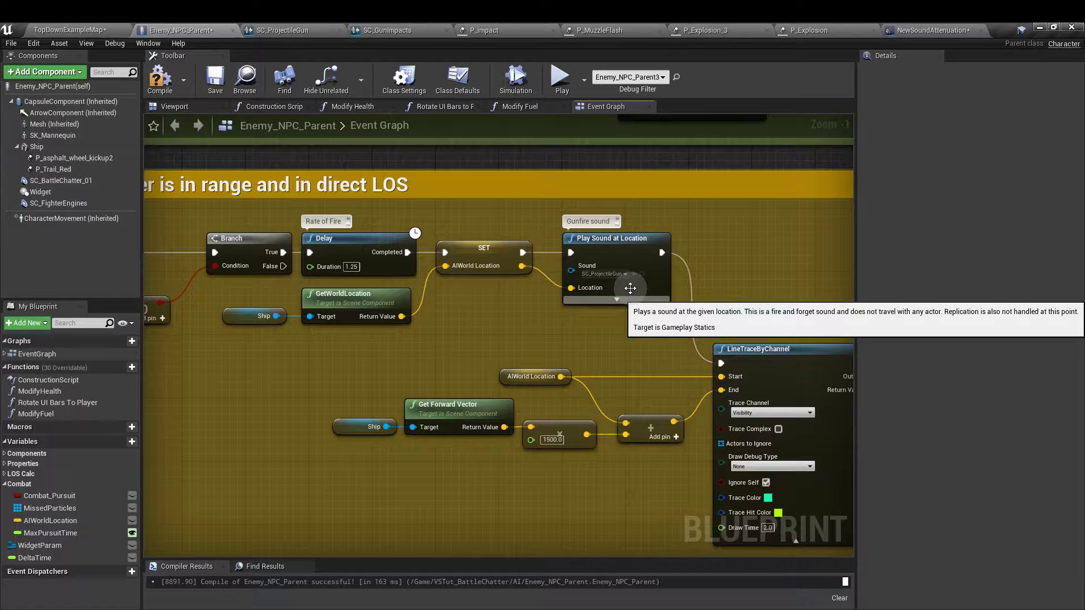
left_click(623, 289)
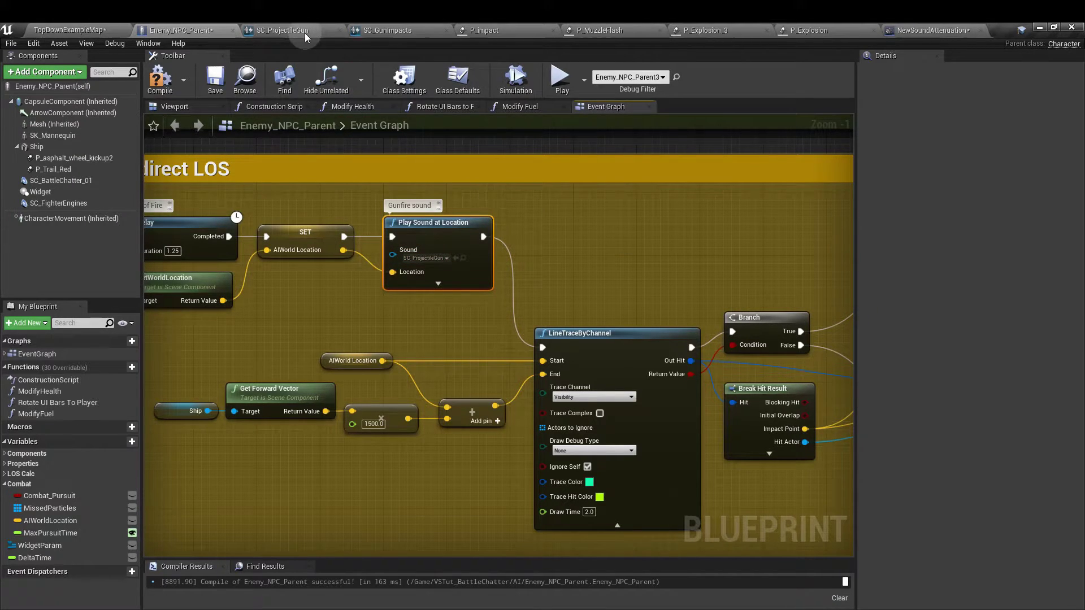
left_click(448, 289)
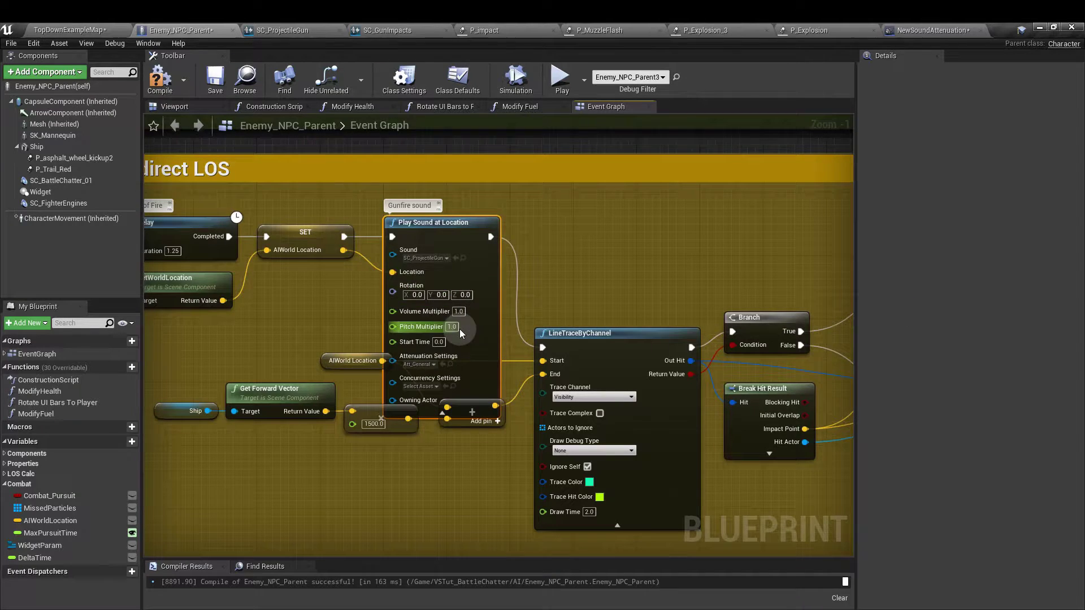
left_click_drag(458, 233, 490, 170)
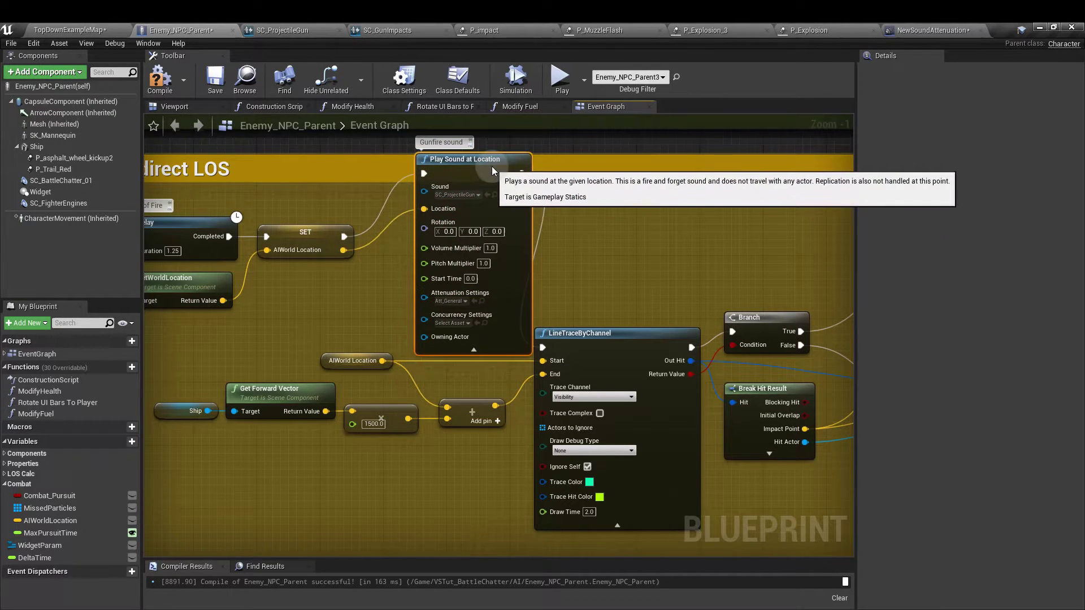
left_click(462, 302)
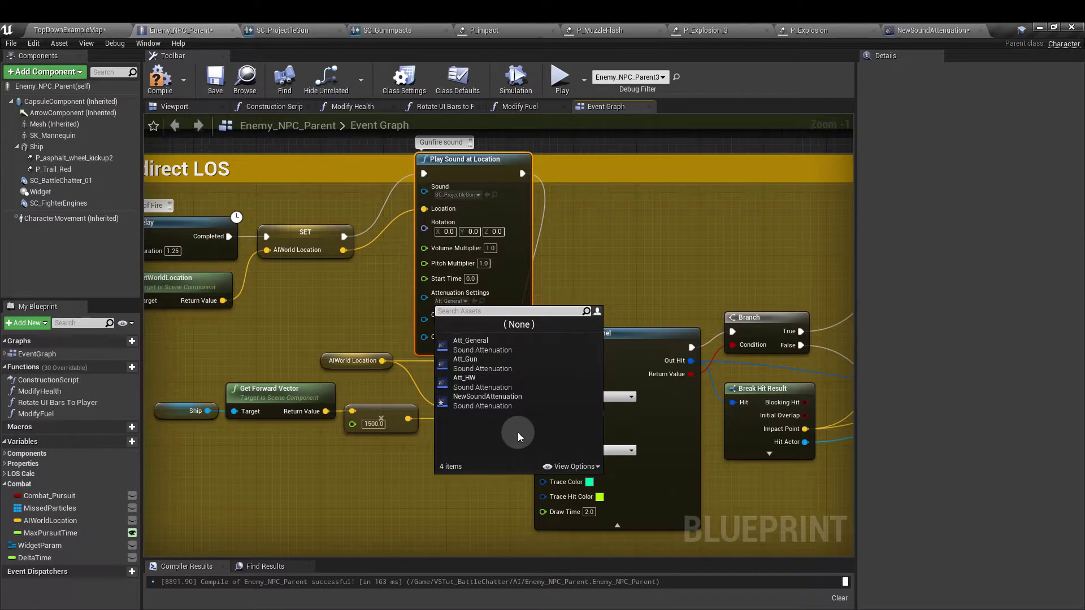
left_click(634, 270)
key("ctrl+z")
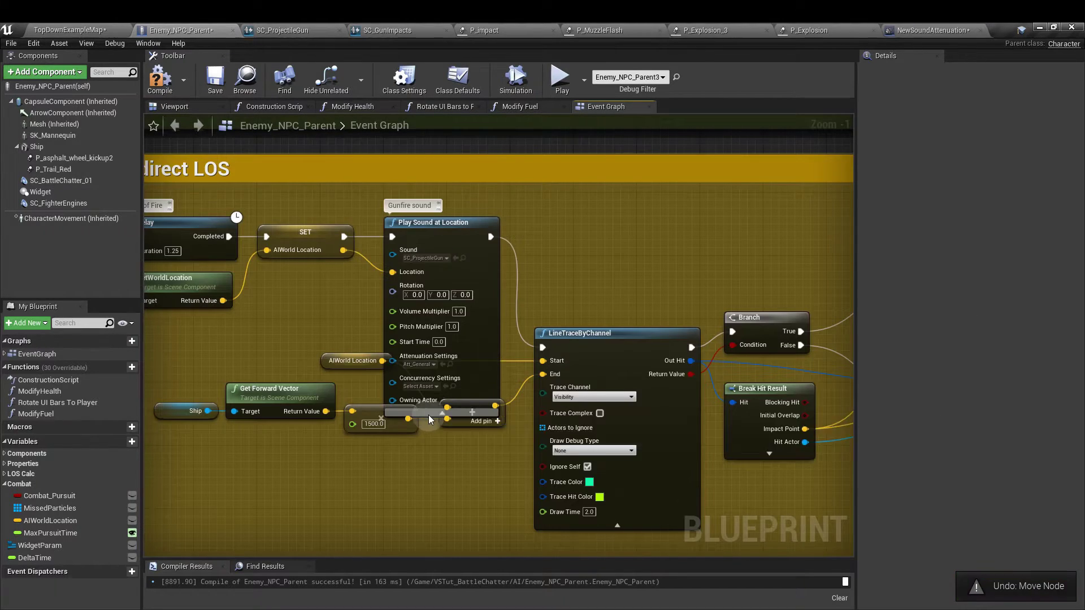
key("ctrl+z")
Step: Inspect the LineTraceByChannel, AIWorld Location getter and vector Add nodes
left_click(587, 361)
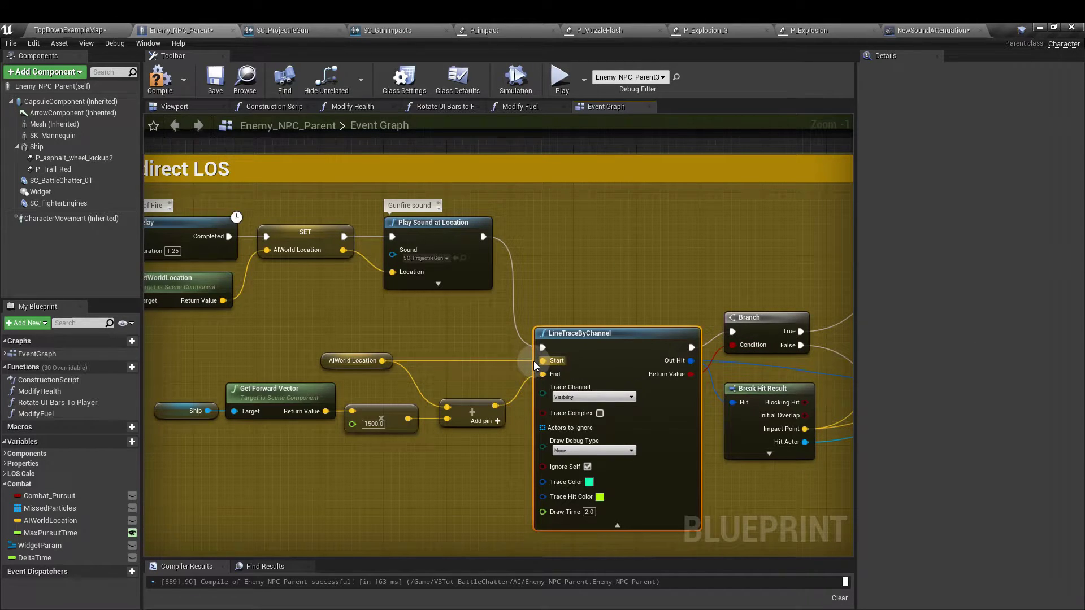
left_click(358, 361)
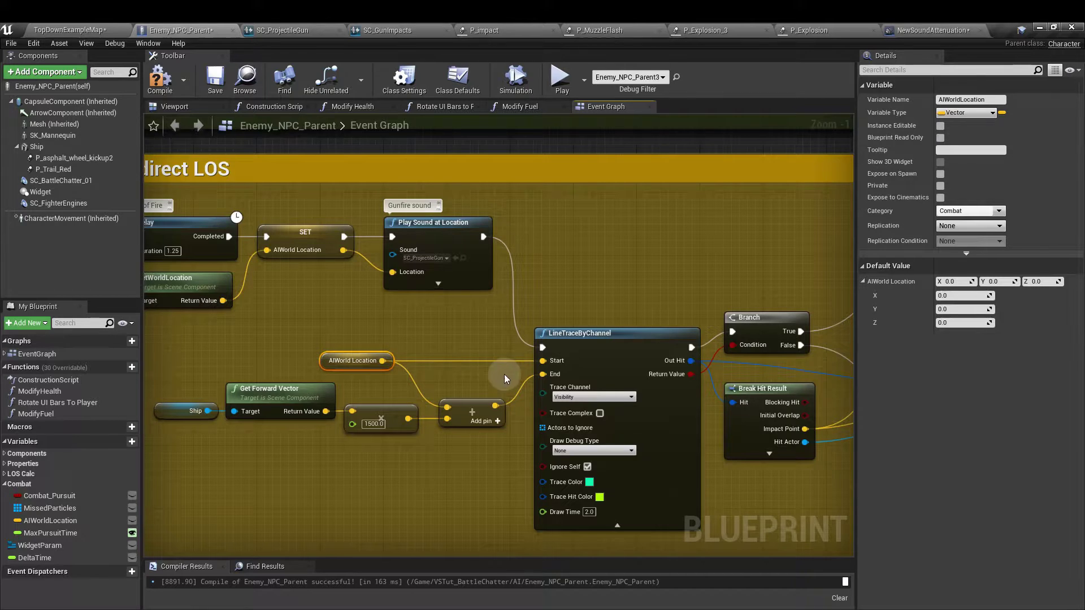
left_click(473, 409)
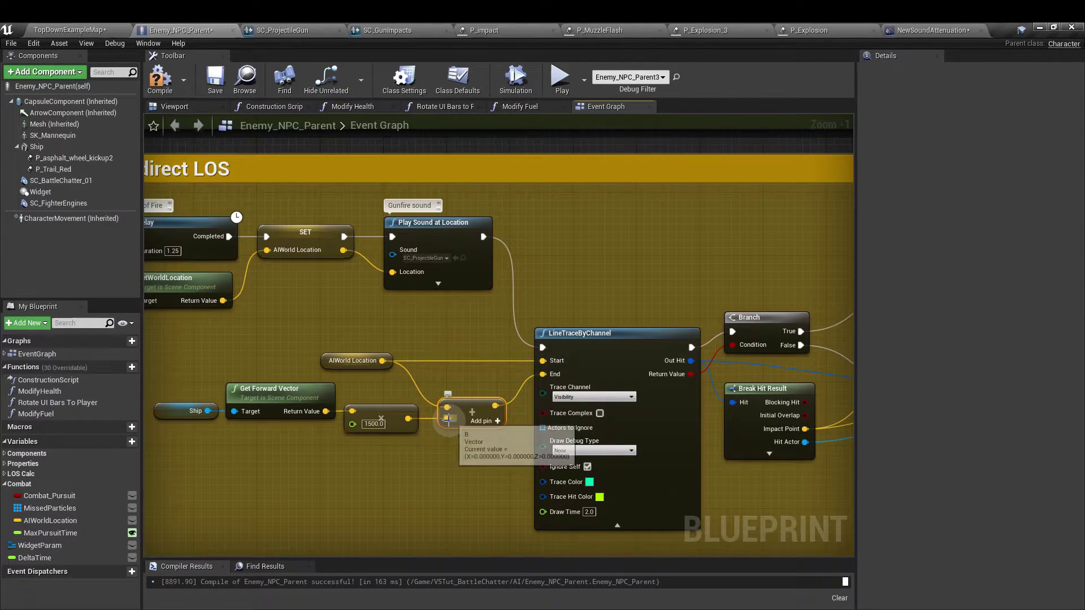
Step: Add a vector*float multiply node from the Add node's A input, then undo it
left_click_drag(448, 409, 404, 459)
type("*")
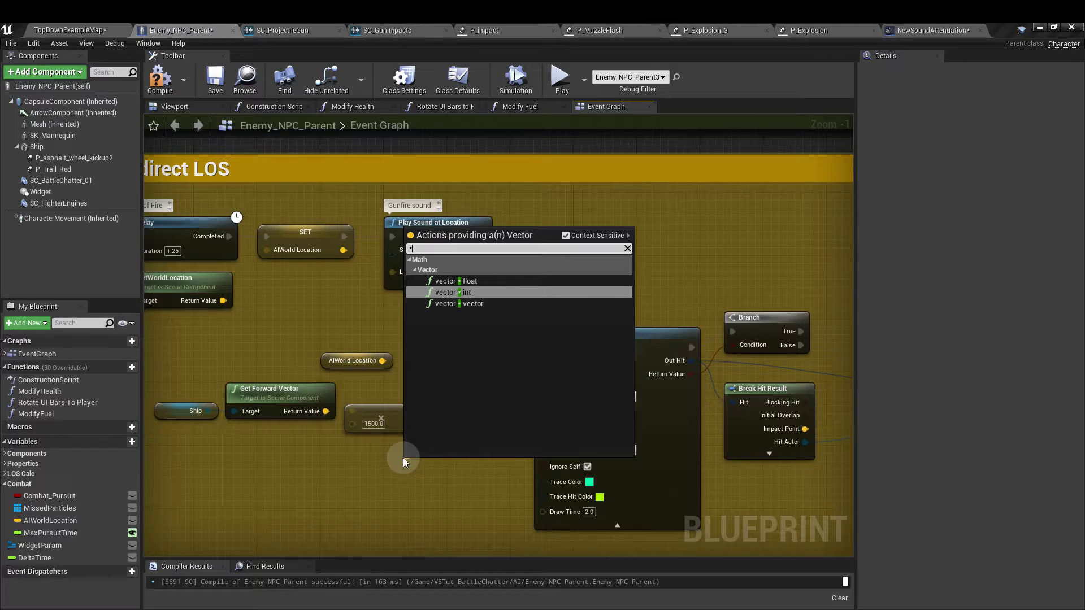
left_click(494, 284)
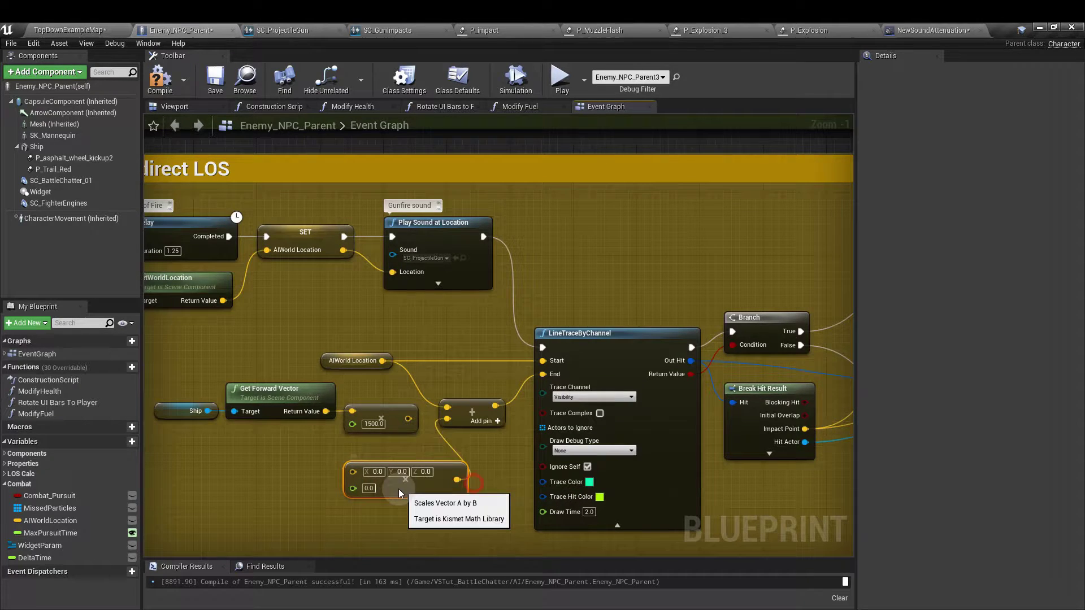
left_click_drag(471, 491, 395, 490)
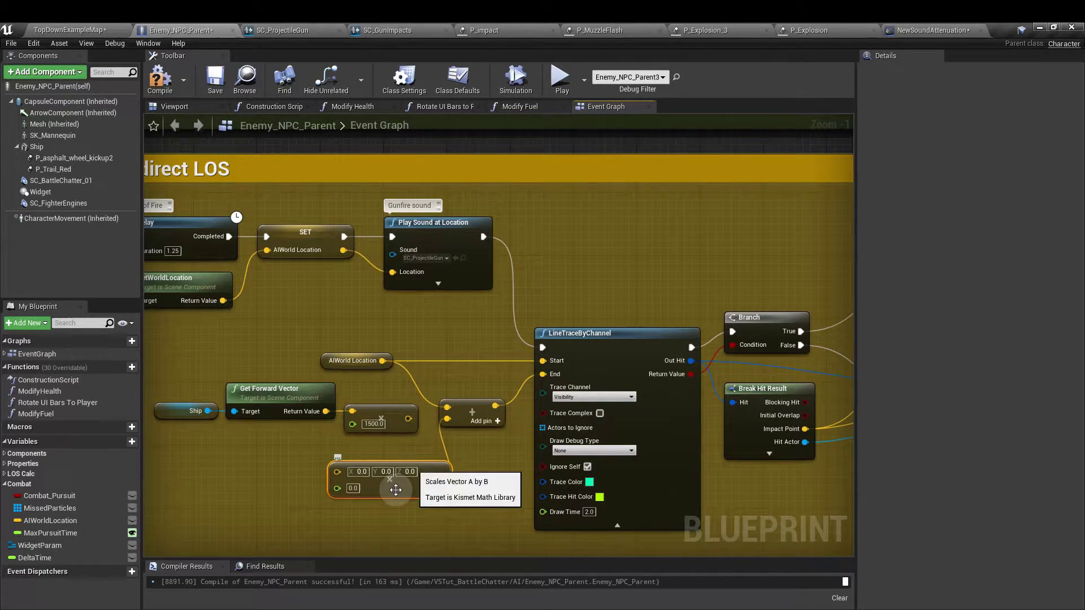
key("ctrl+z")
key("ctrl+z")
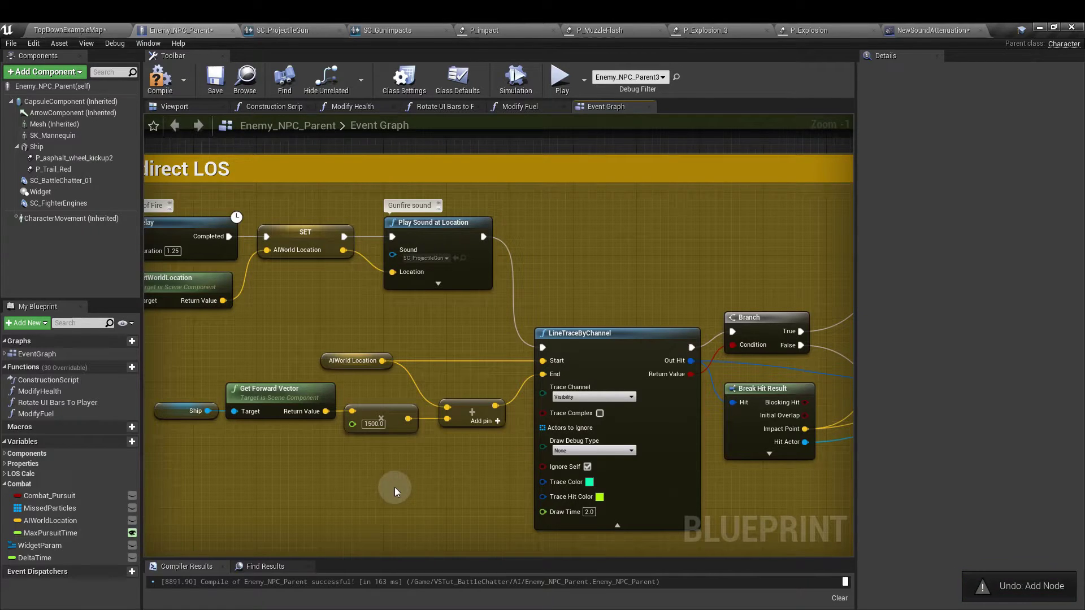
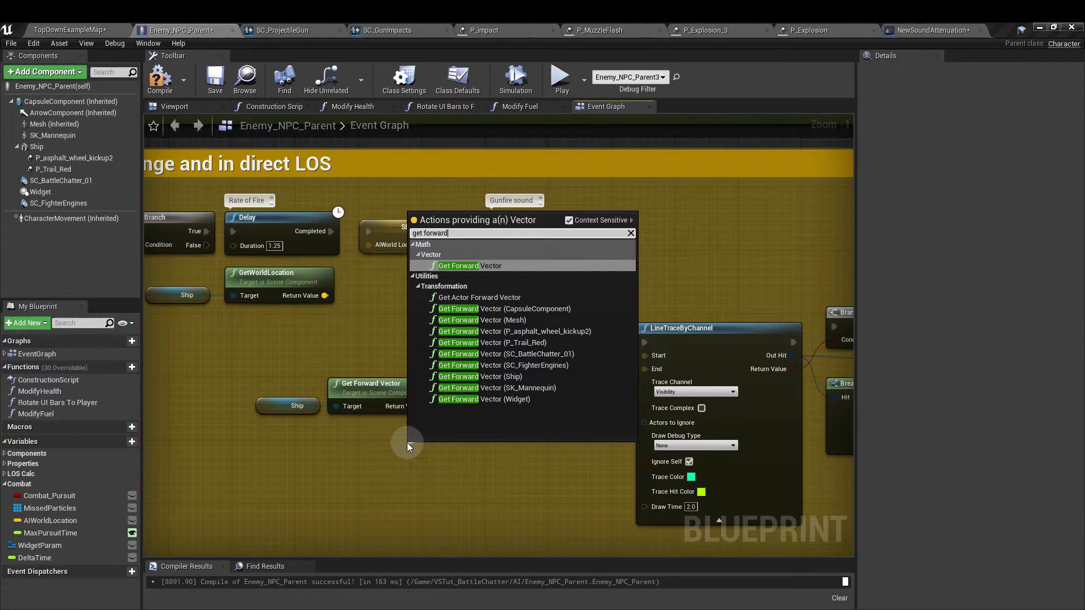
Step: Feed LineTraceByChannel's Out Hit into a new Break Hit Result node, trimmed to its connected pins
key("Escape")
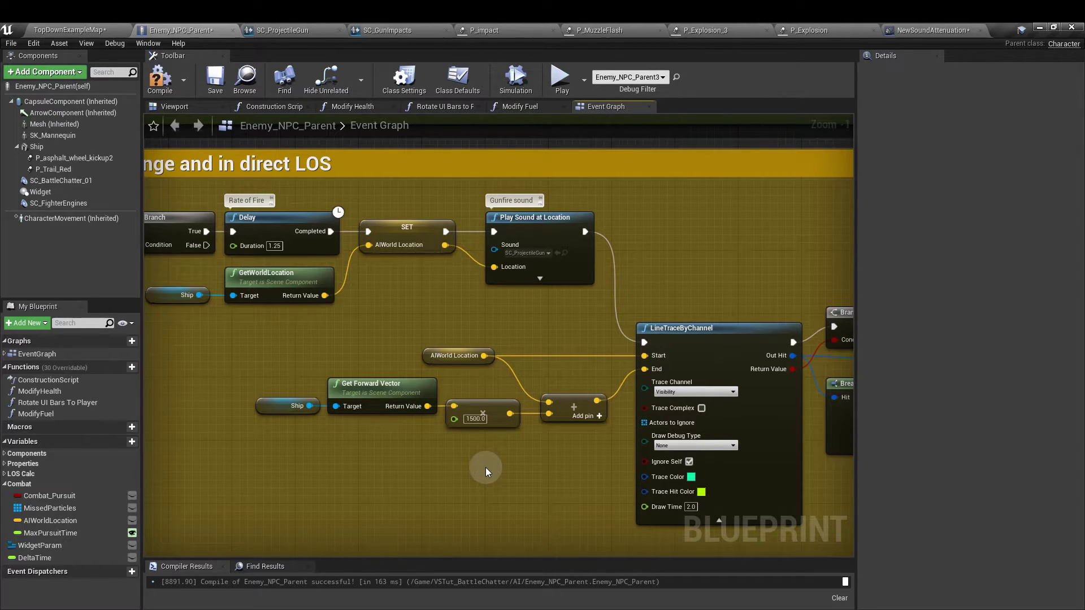
right_click_drag(486, 467, 331, 253)
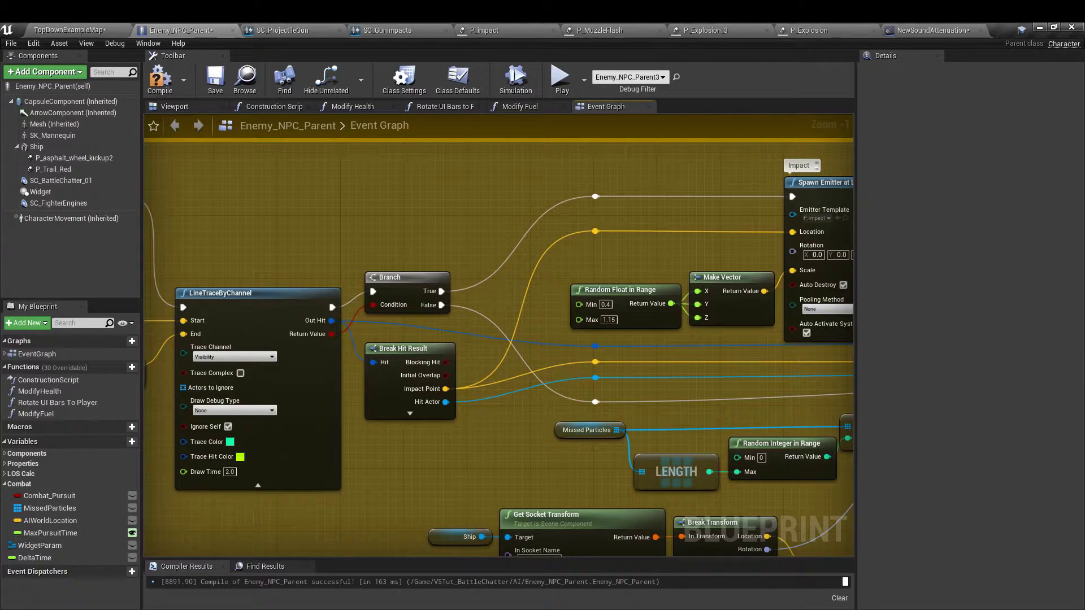
left_click_drag(331, 320, 385, 444)
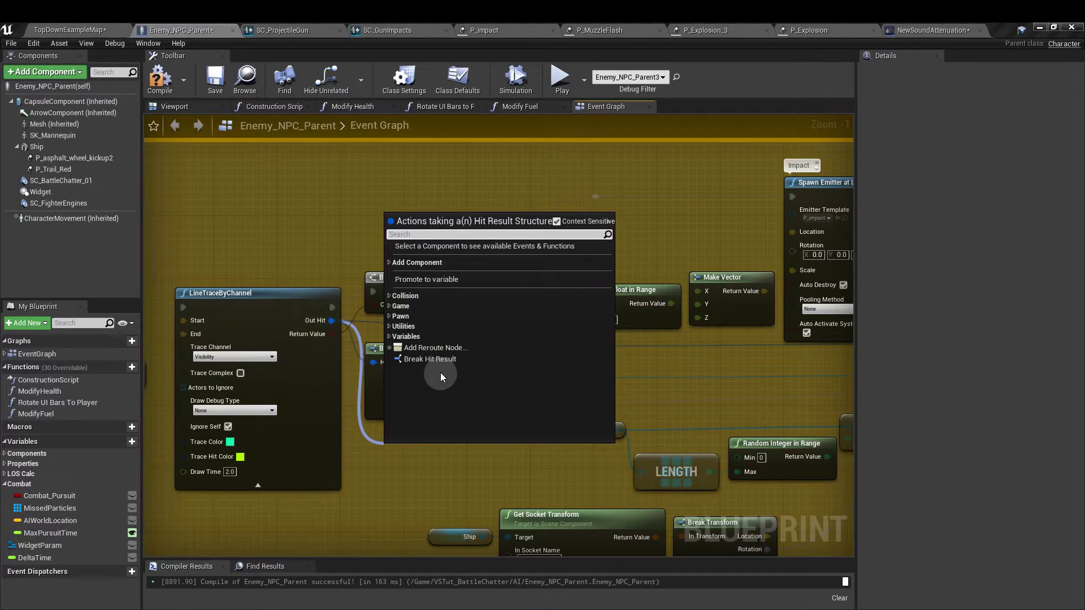
left_click(445, 359)
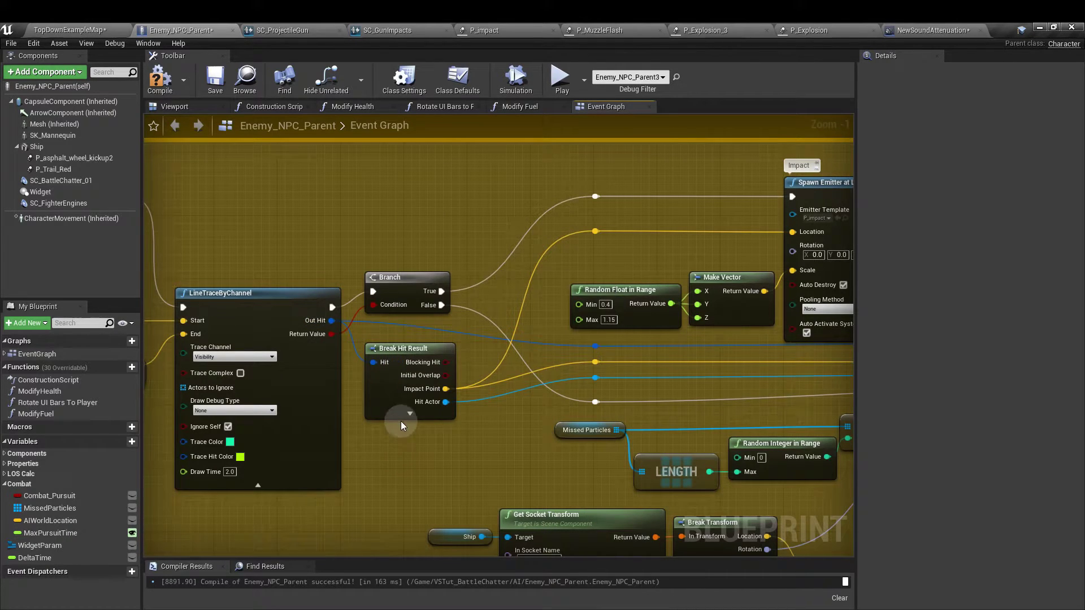
left_click(410, 414)
right_click_drag(409, 420, 362, 292)
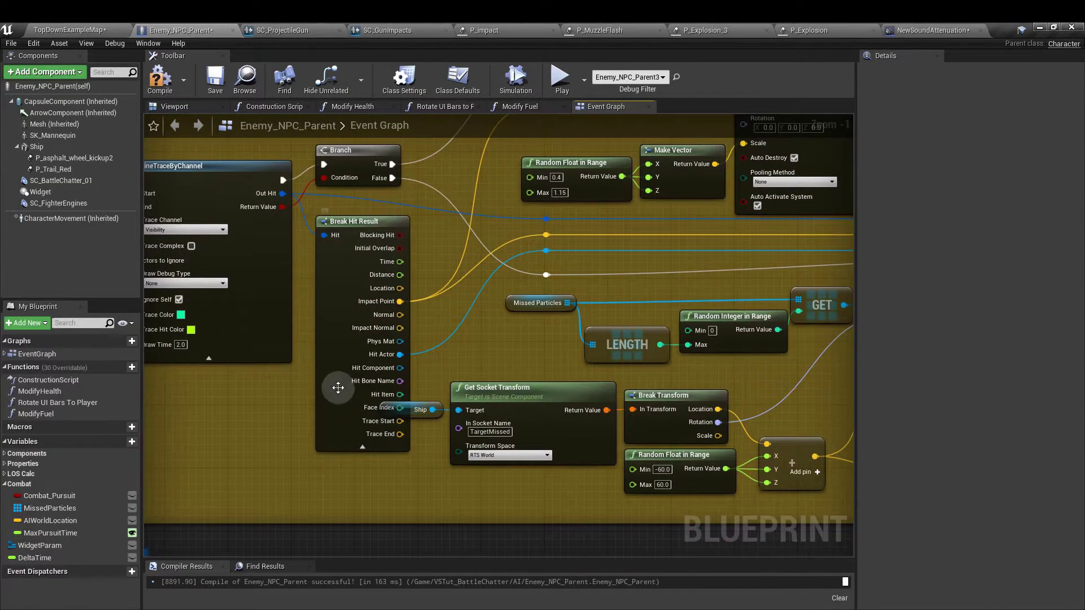
left_click(352, 445)
Step: Review the Branch node and the impact Spawn Emitter at Location wired from the hit result
right_click_drag(359, 385, 390, 419)
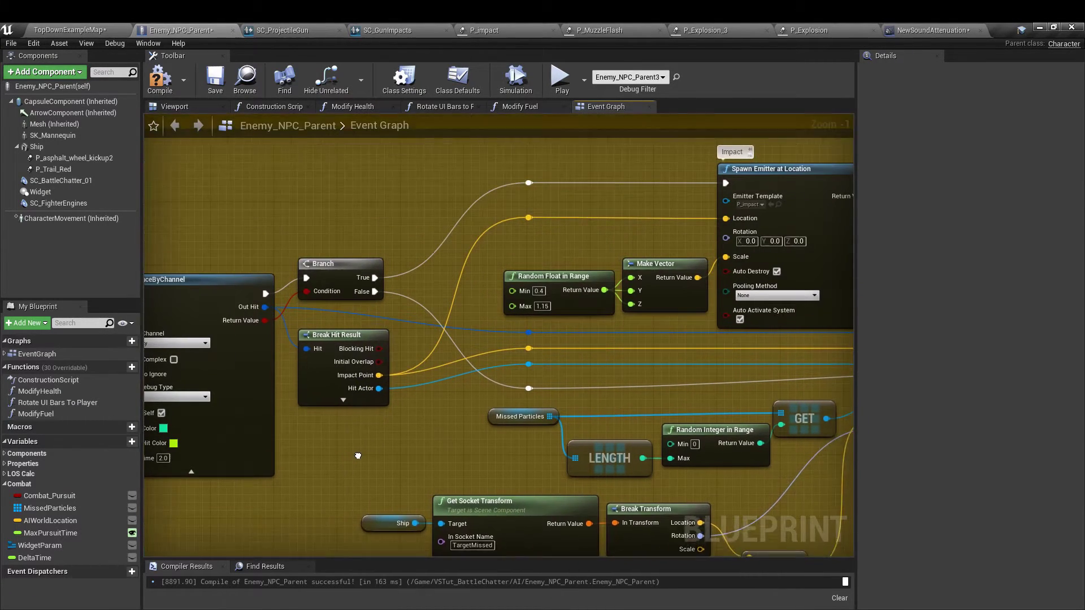
right_click_drag(433, 329, 418, 347)
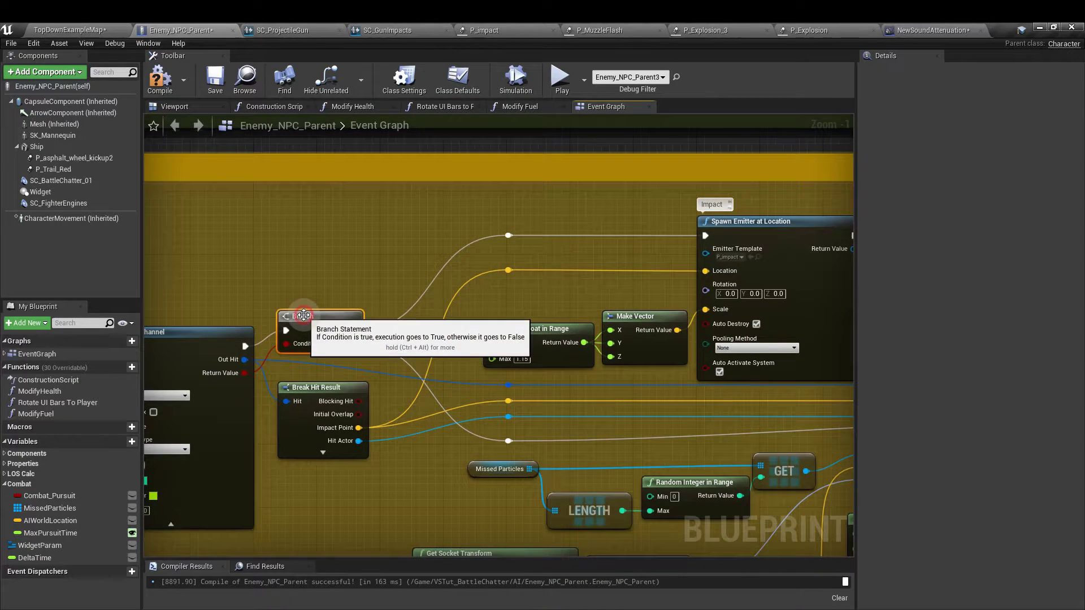
left_click(315, 318)
right_click_drag(603, 255, 485, 254)
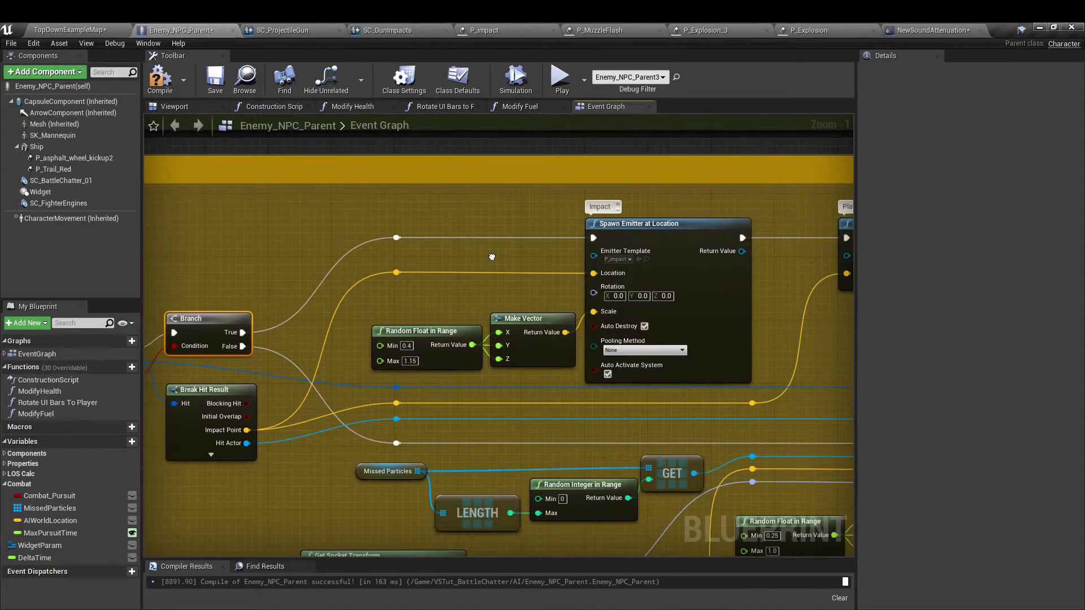
left_click(630, 243)
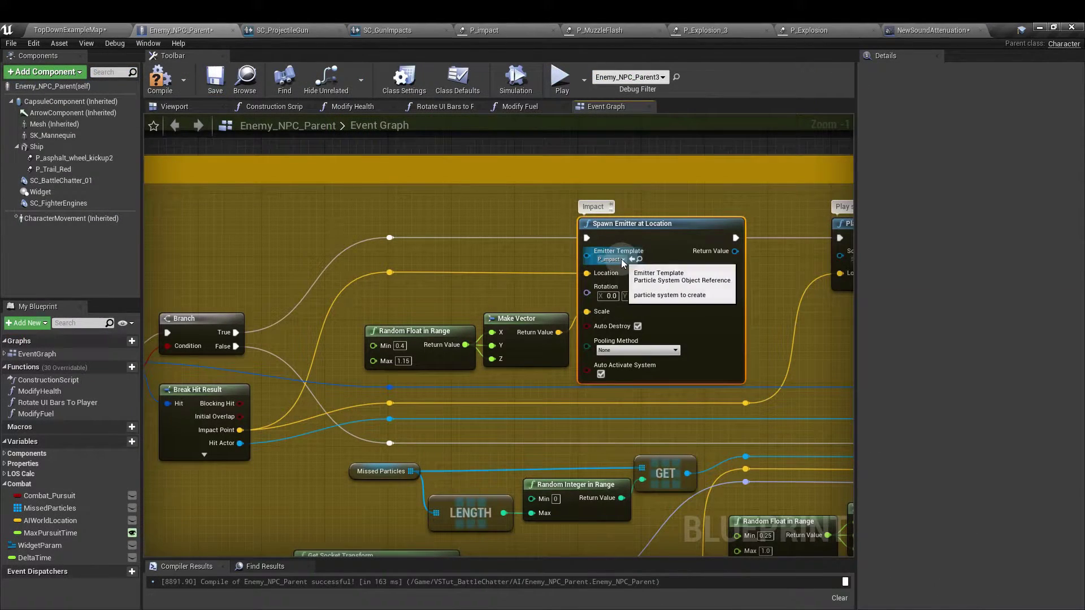
left_click(623, 260)
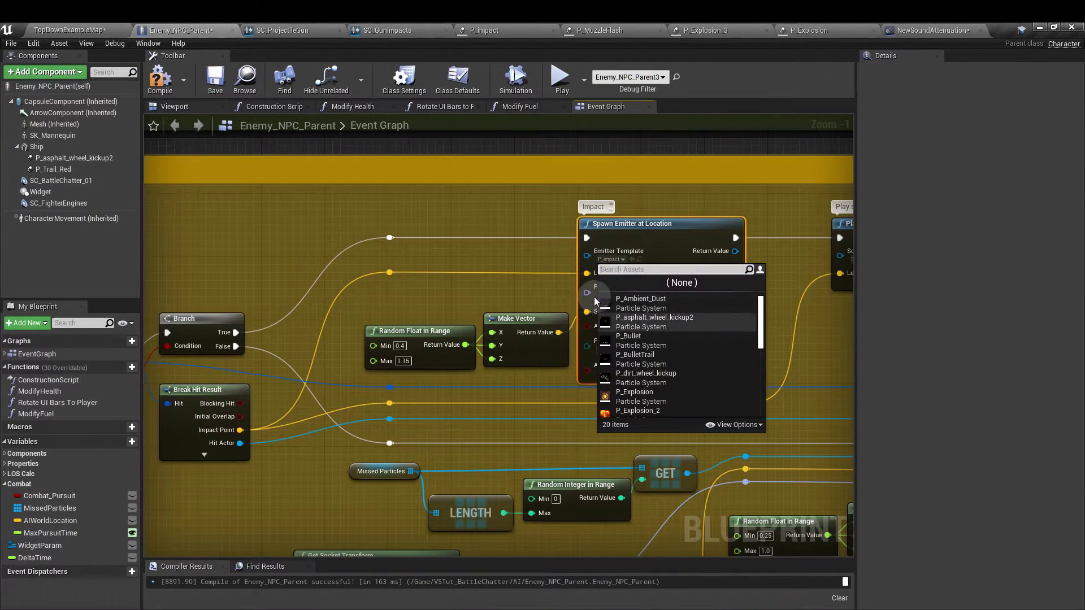
left_click(526, 246)
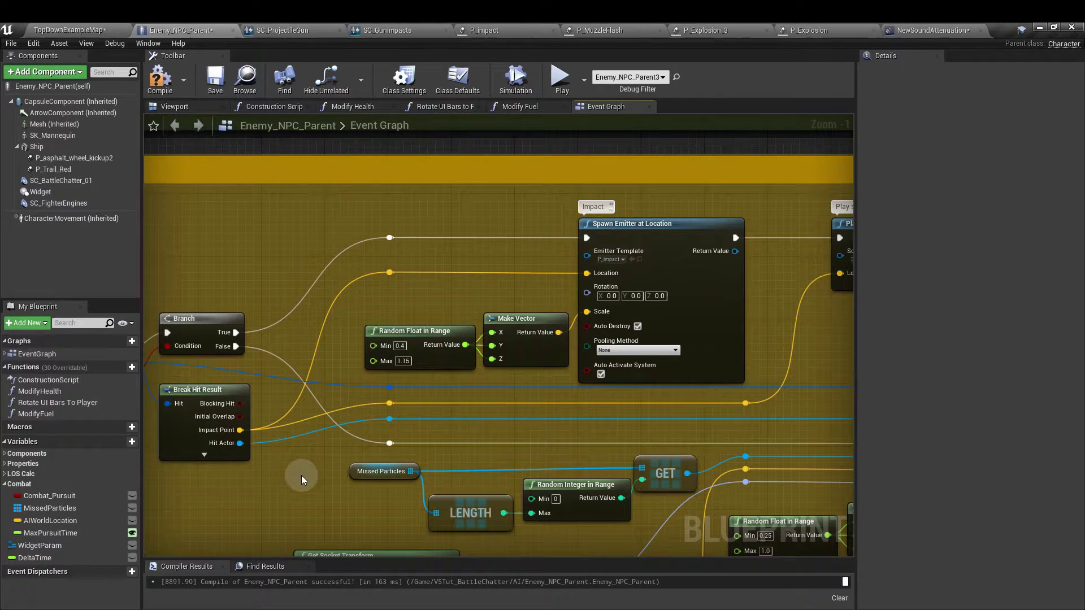
left_click(217, 411)
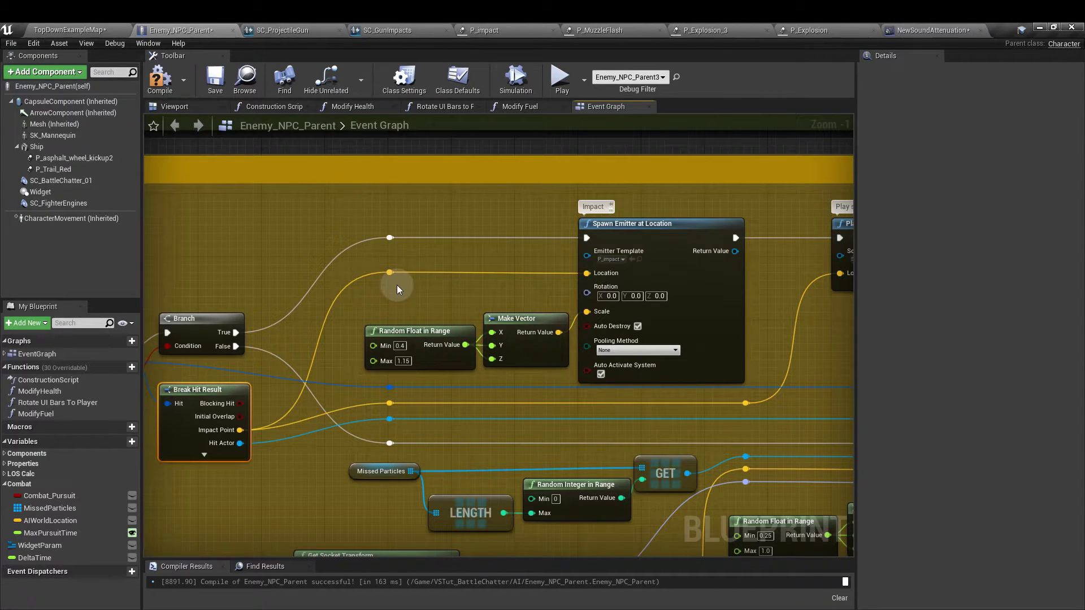
left_click_drag(397, 285, 530, 335)
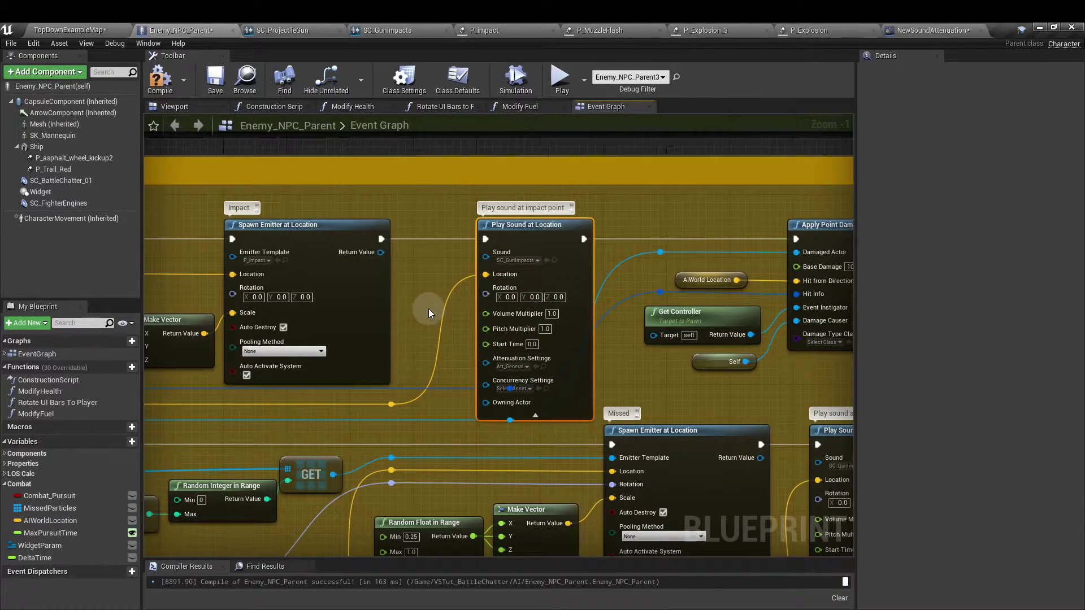
Step: Pan the Event Graph to bring the Branch and Break Hit Result nodes into view
right_click_drag(428, 313, 835, 288)
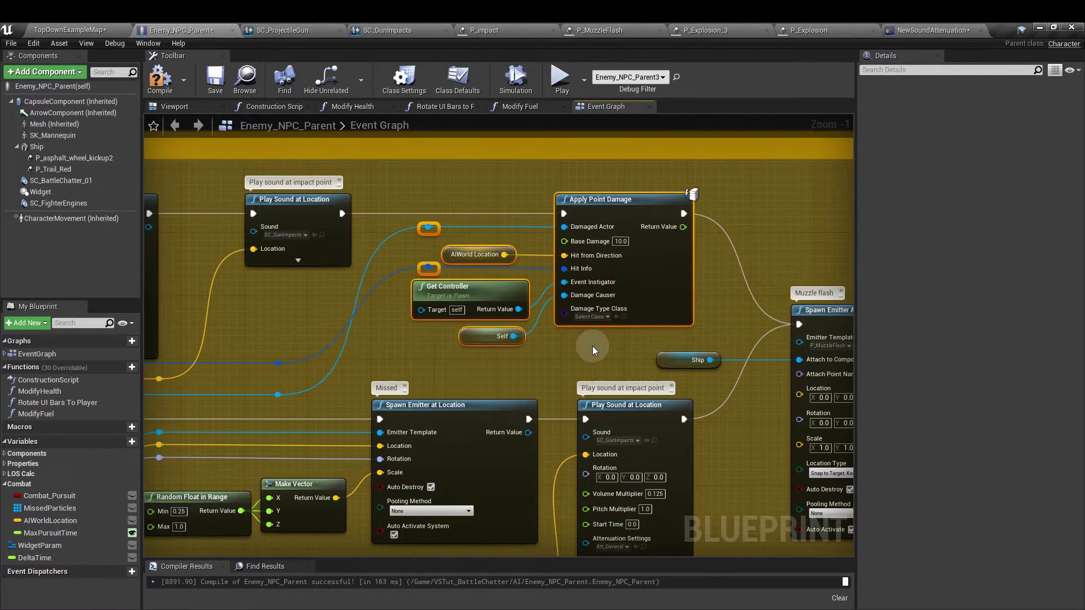
left_click(597, 347)
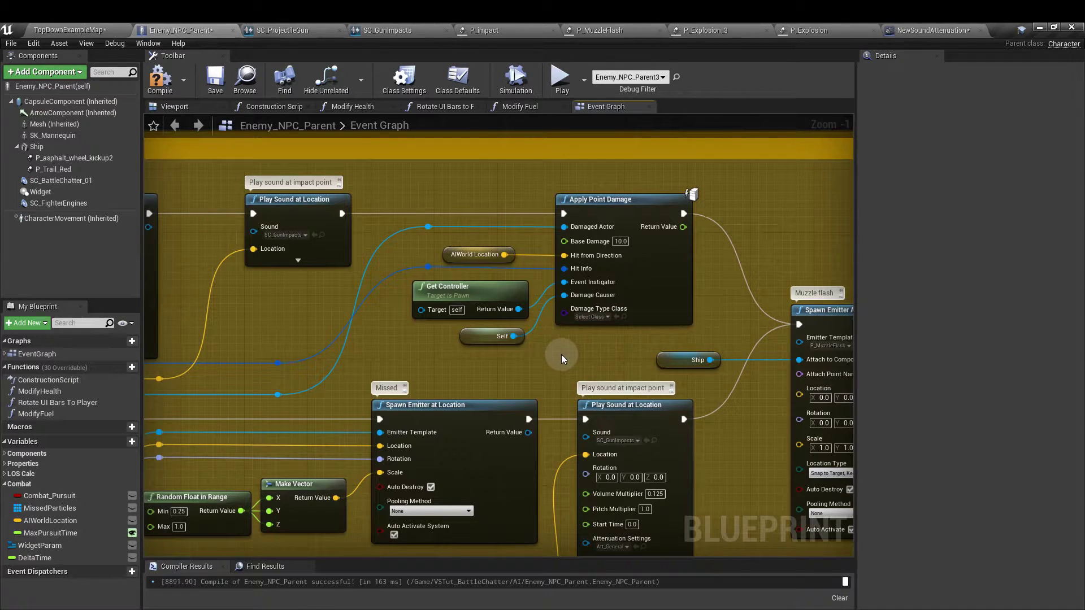
scroll(561, 354, "down", 1)
mouse_move(562, 355)
right_mouse_down()
mouse_move(625, 364)
mouse_move(793, 246)
right_mouse_up()
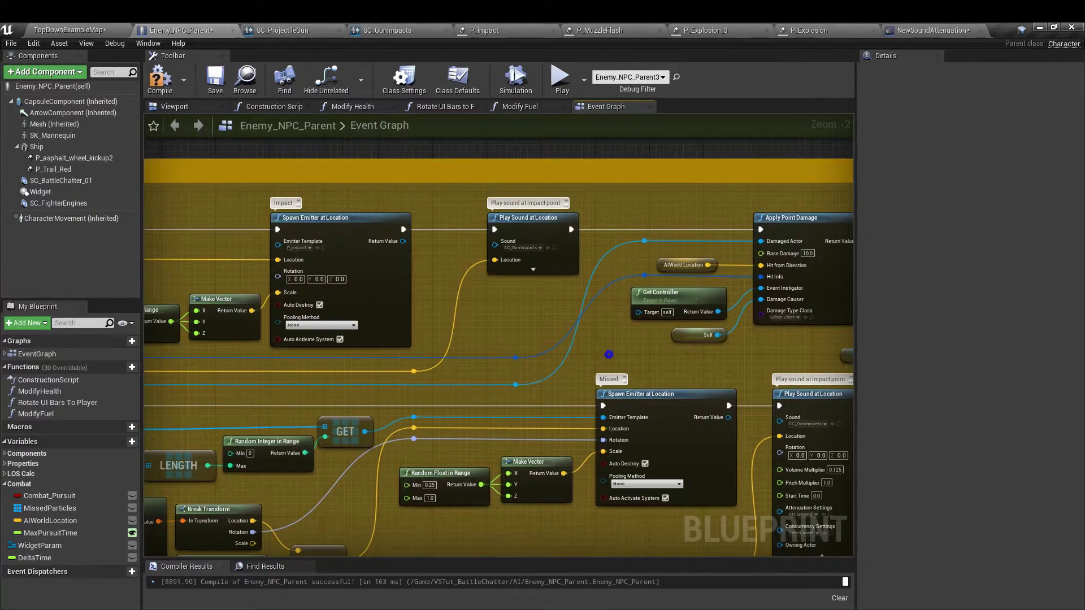
right_click_drag(339, 373, 669, 364)
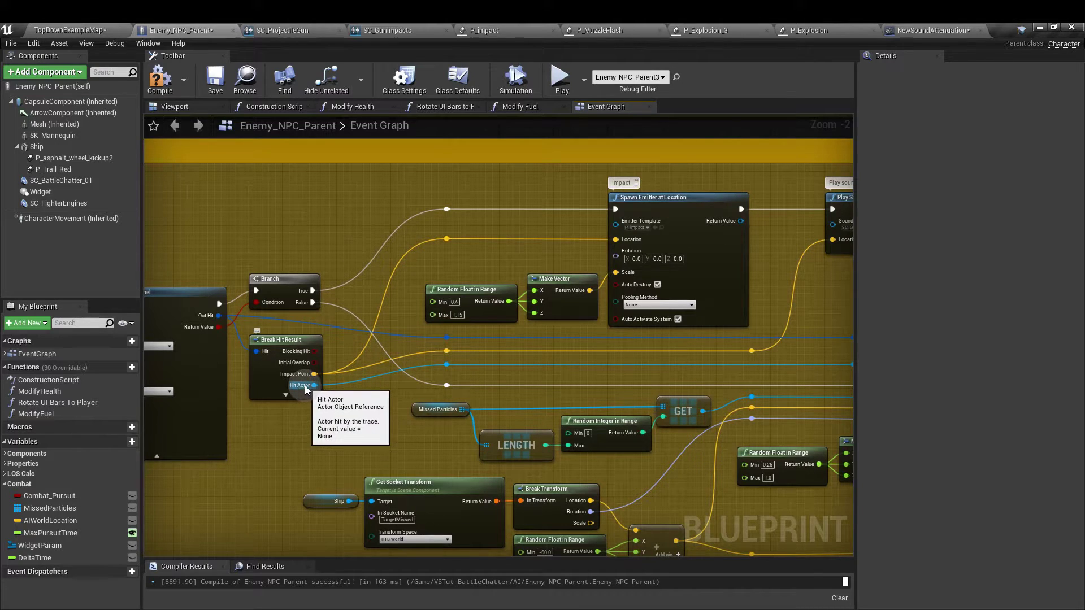
scroll(306, 389, "down", 1)
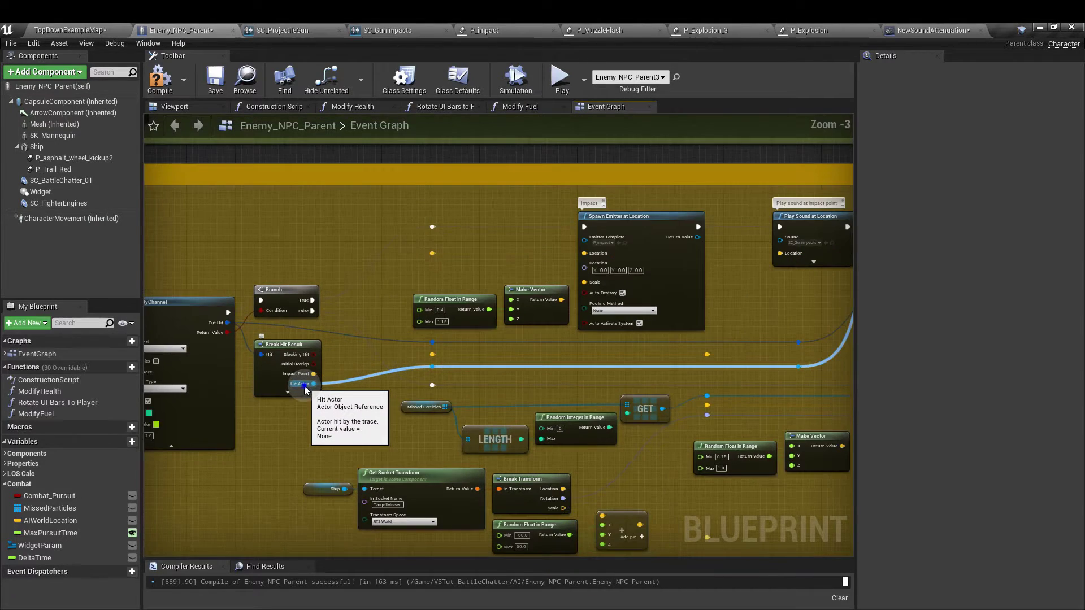
right_click_drag(305, 390, 150, 394)
right_click_drag(628, 363, 399, 357)
scroll(399, 357, "up", 1)
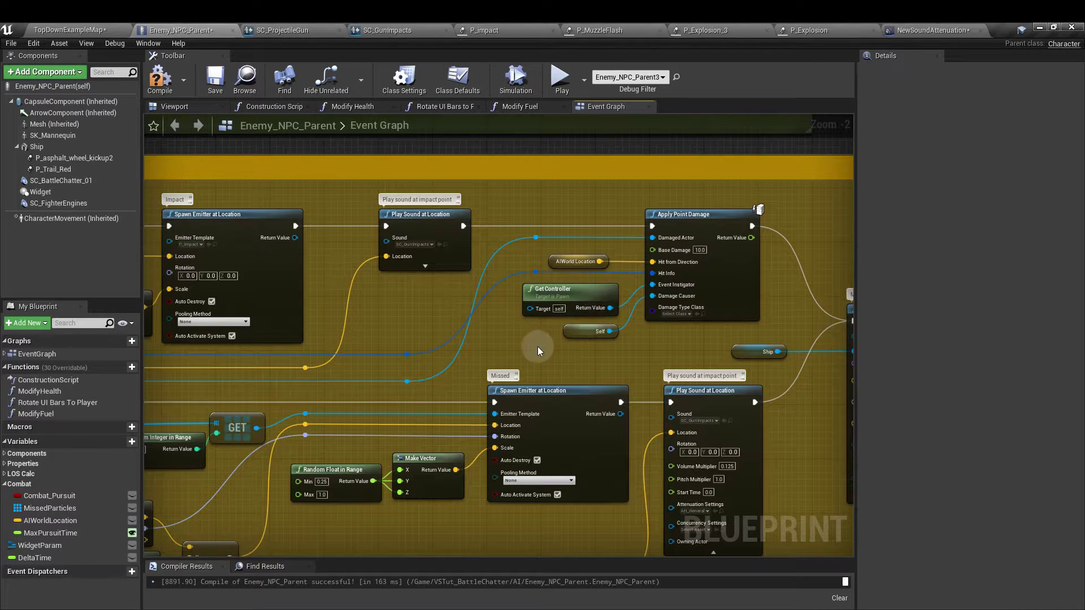
scroll(534, 348, "up", 1)
left_click(583, 246)
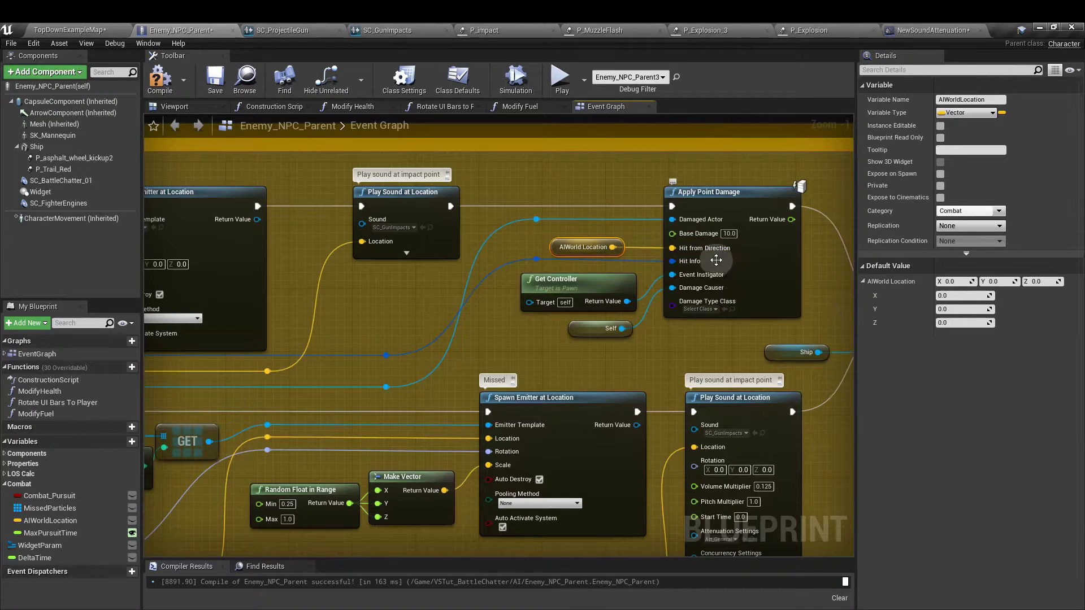
right_click_drag(376, 361, 802, 358)
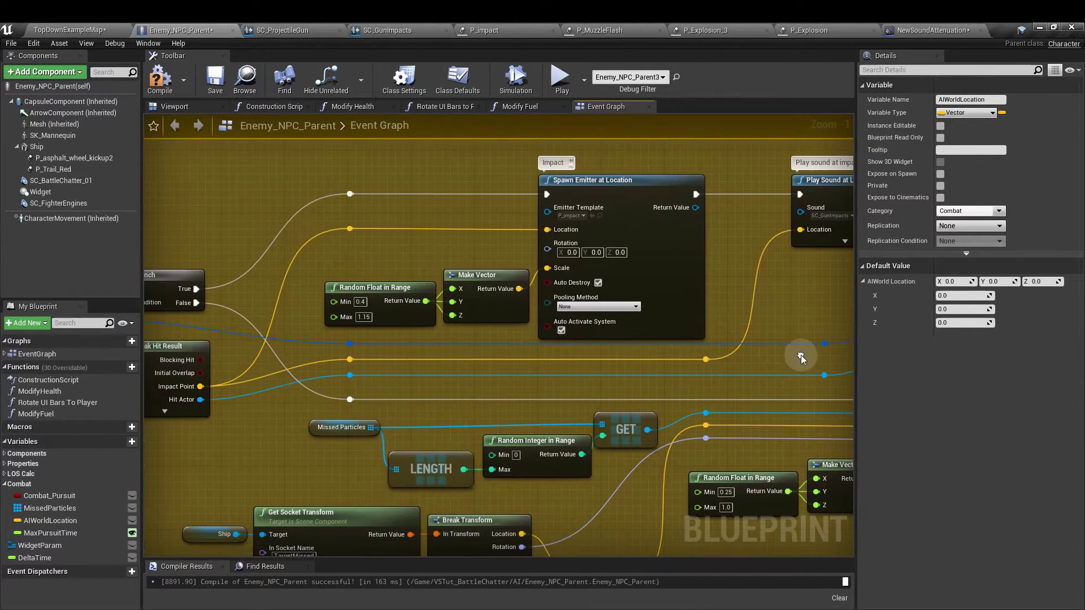
right_click_drag(274, 348, 405, 346)
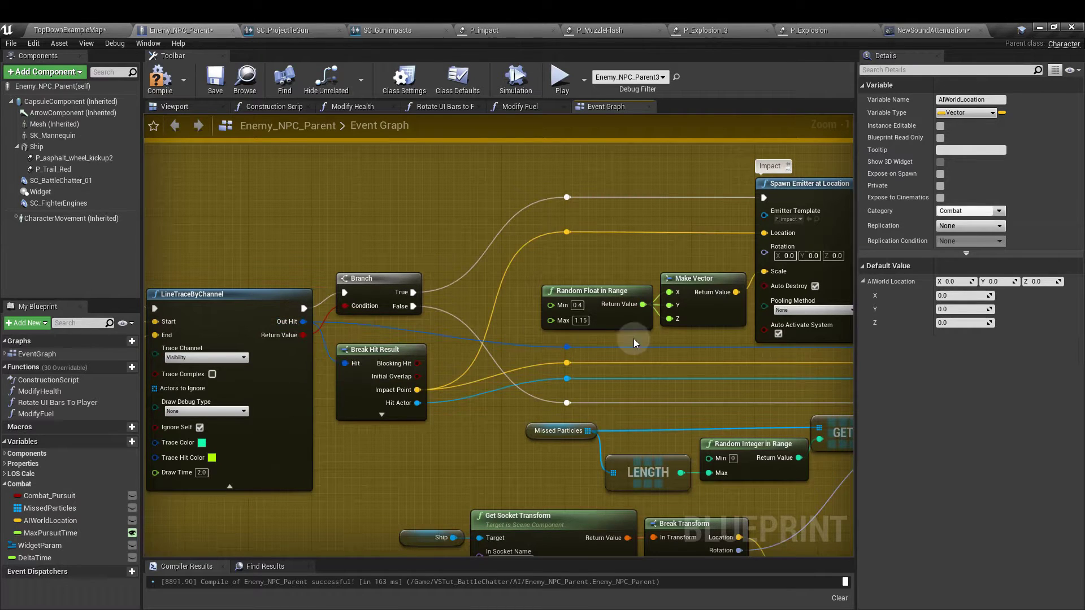
right_click_drag(712, 338, 267, 339)
right_click_drag(517, 321, 351, 324)
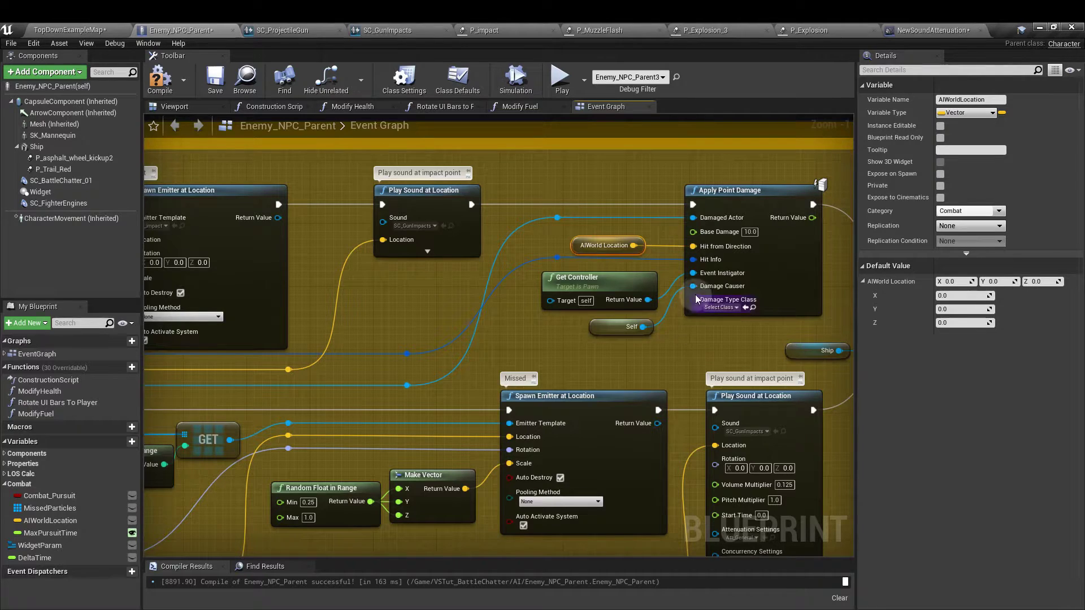
left_click(609, 282)
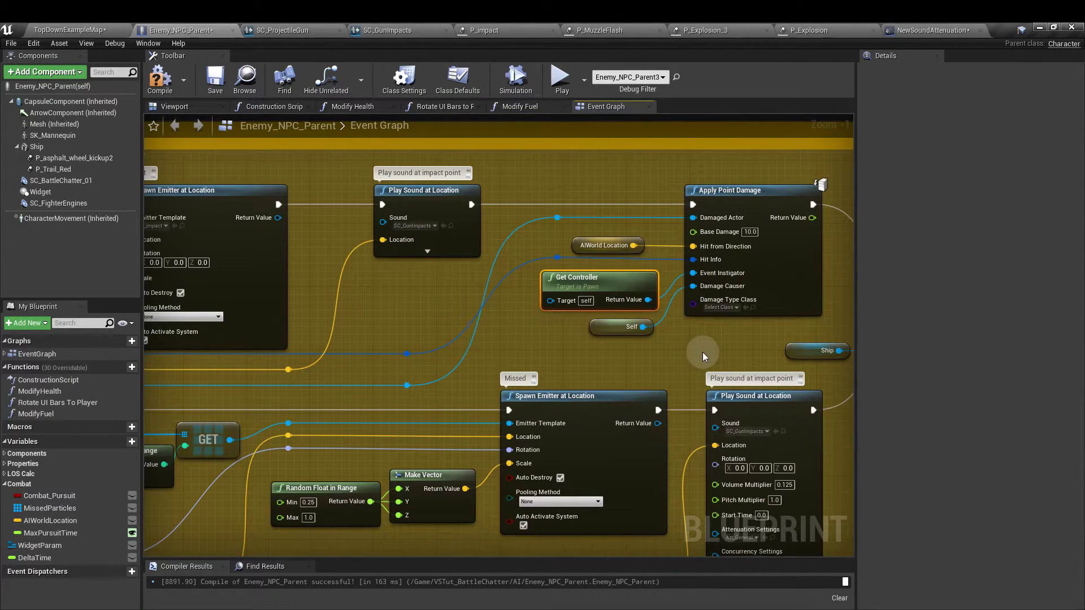
left_click(623, 328)
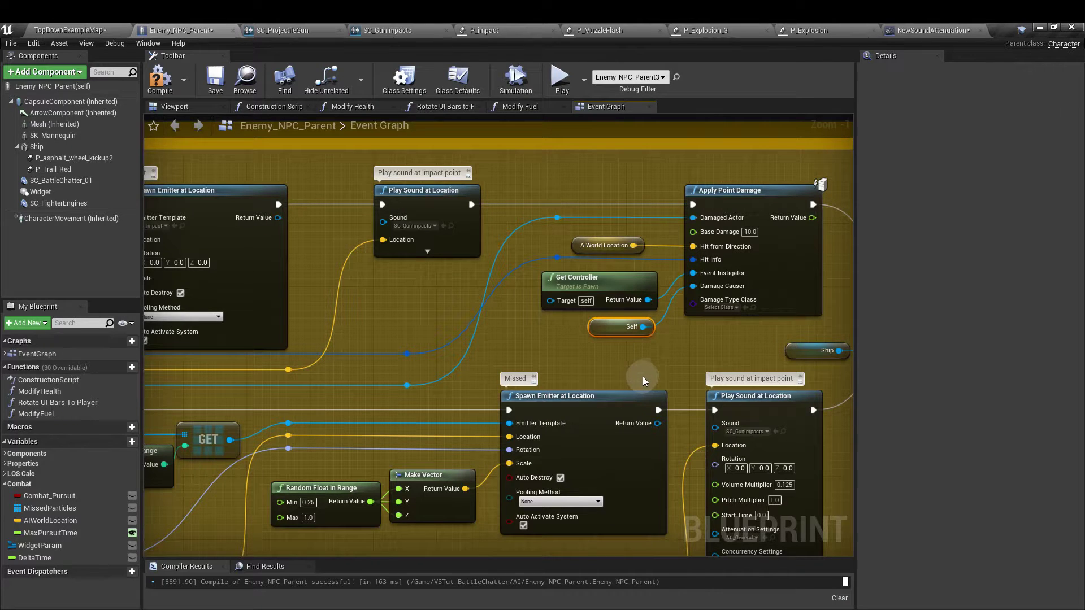
left_click(782, 341)
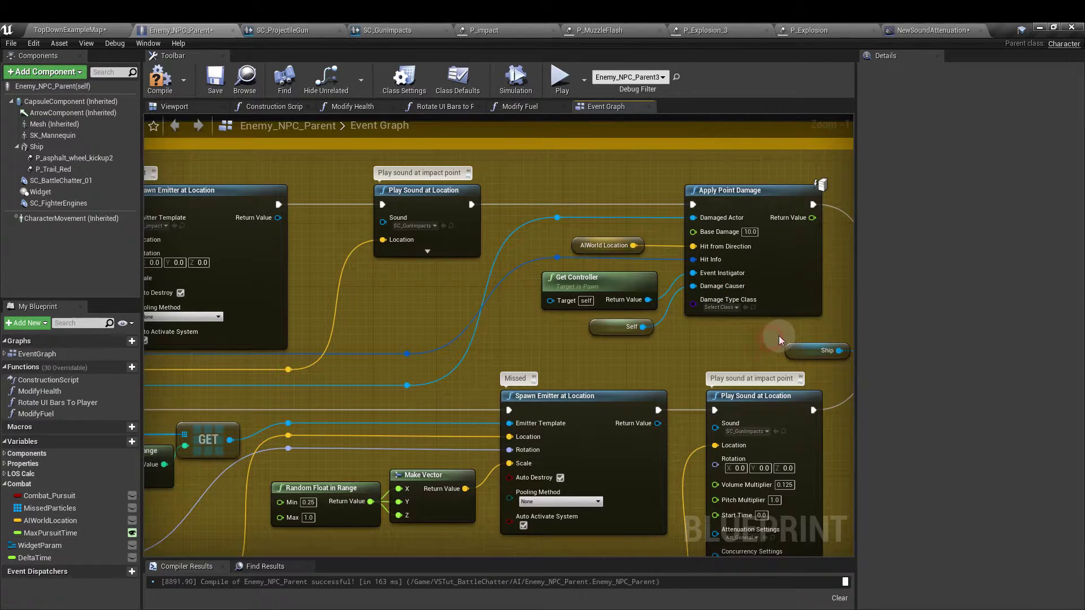
right_click_drag(781, 340, 481, 305)
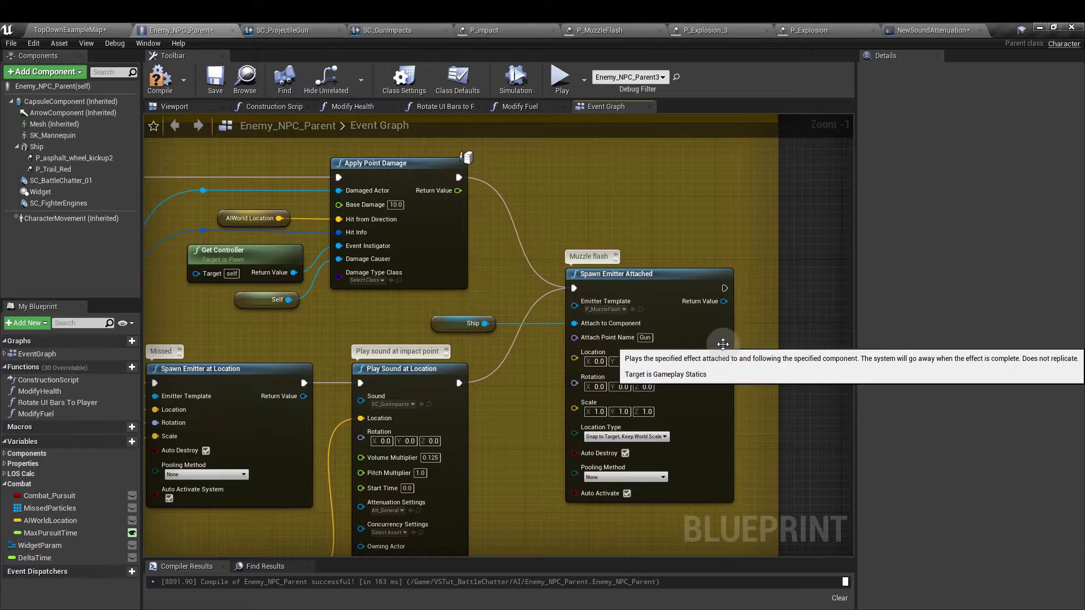
left_click(721, 345)
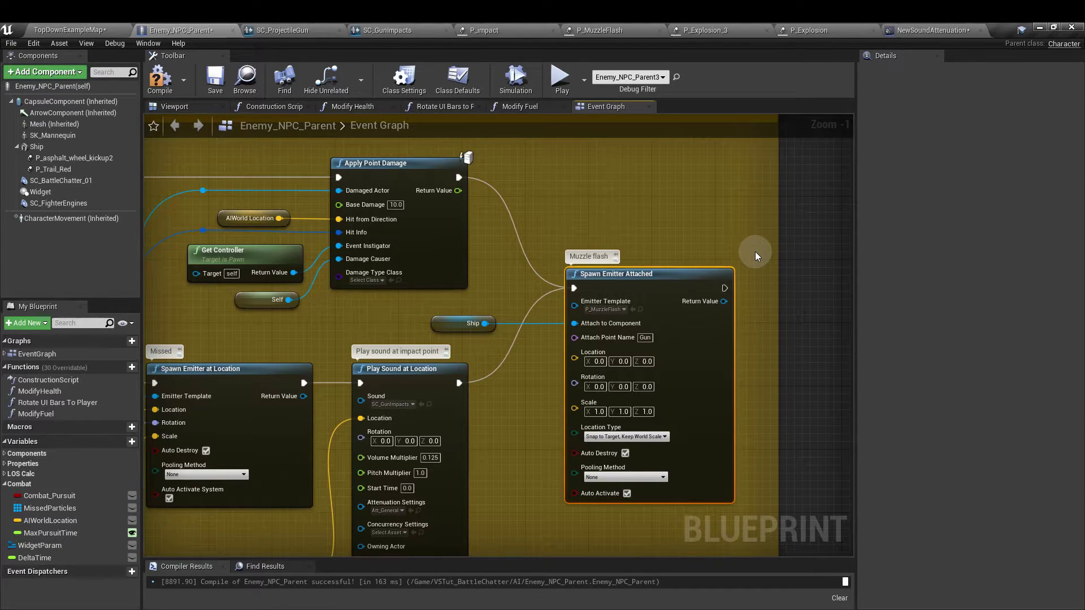
left_click(646, 337)
left_click(722, 220)
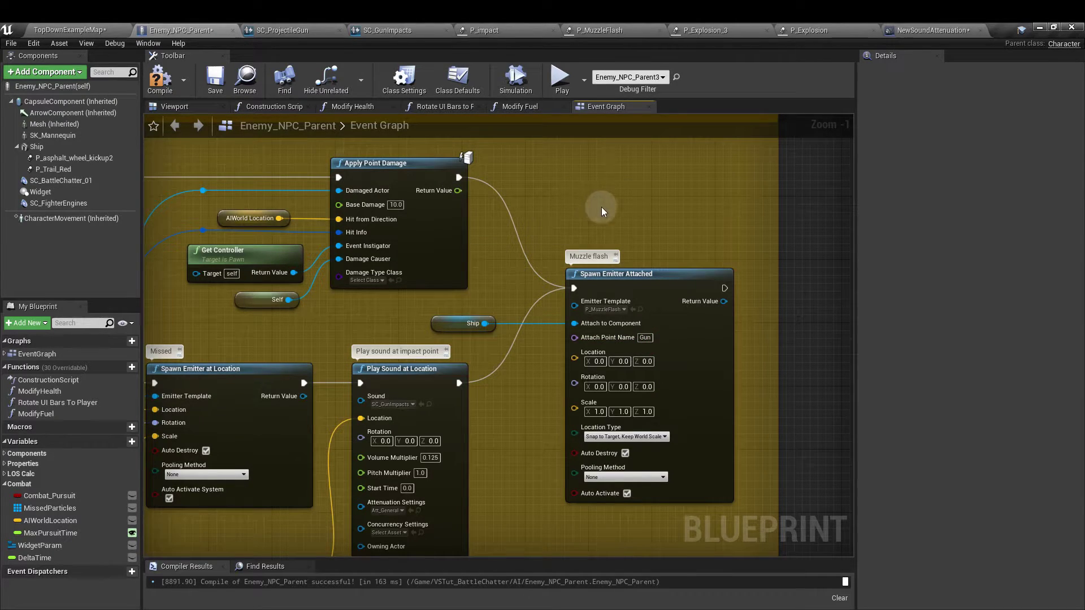
right_click(561, 200)
type("spawn")
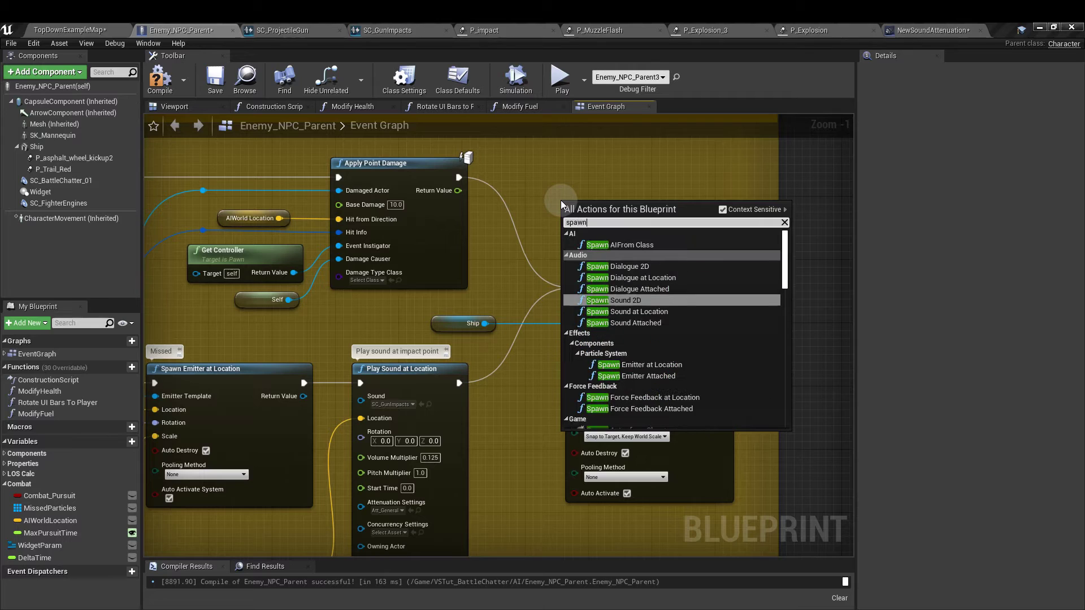
type(" emitte")
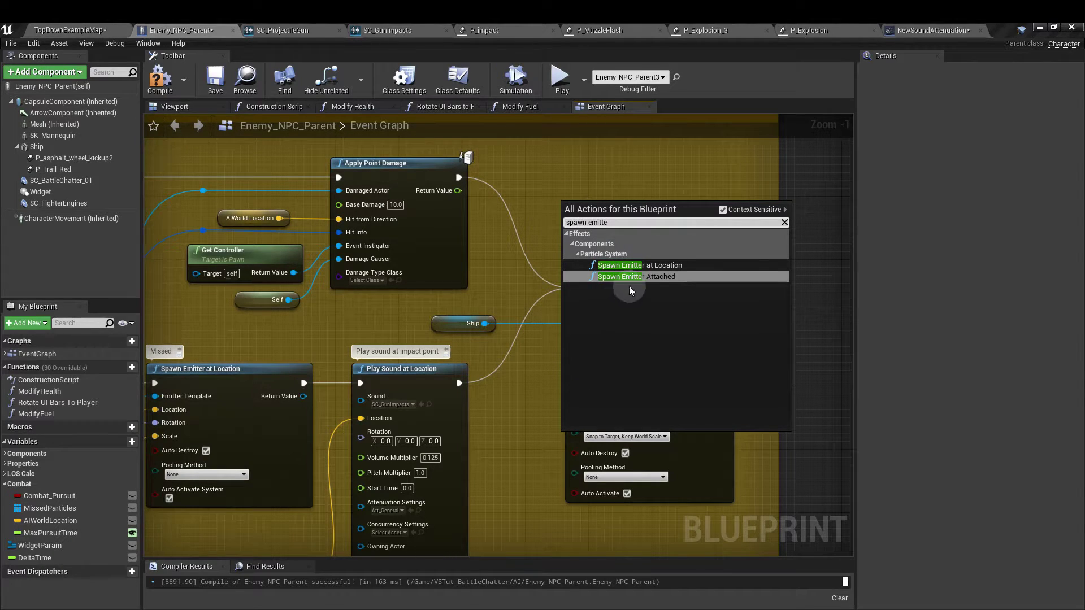
left_click(673, 174)
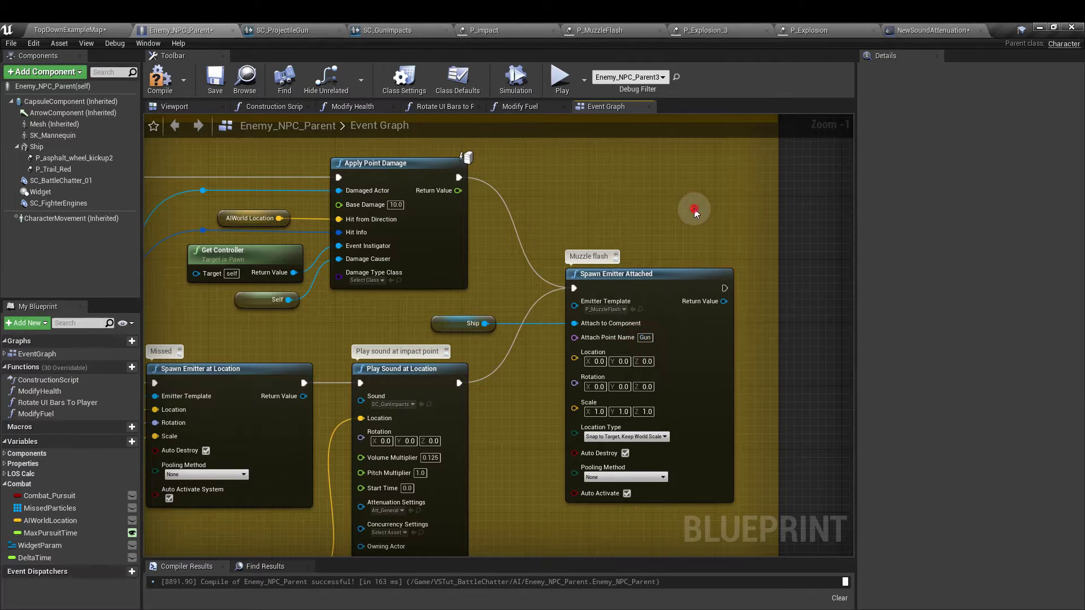
left_click(462, 323)
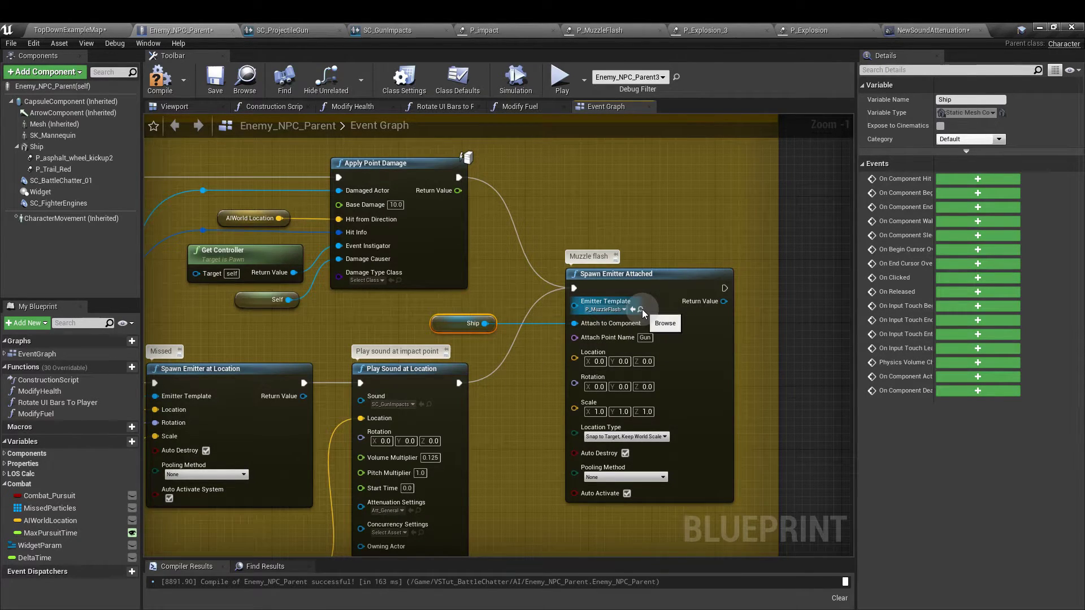
left_click(618, 31)
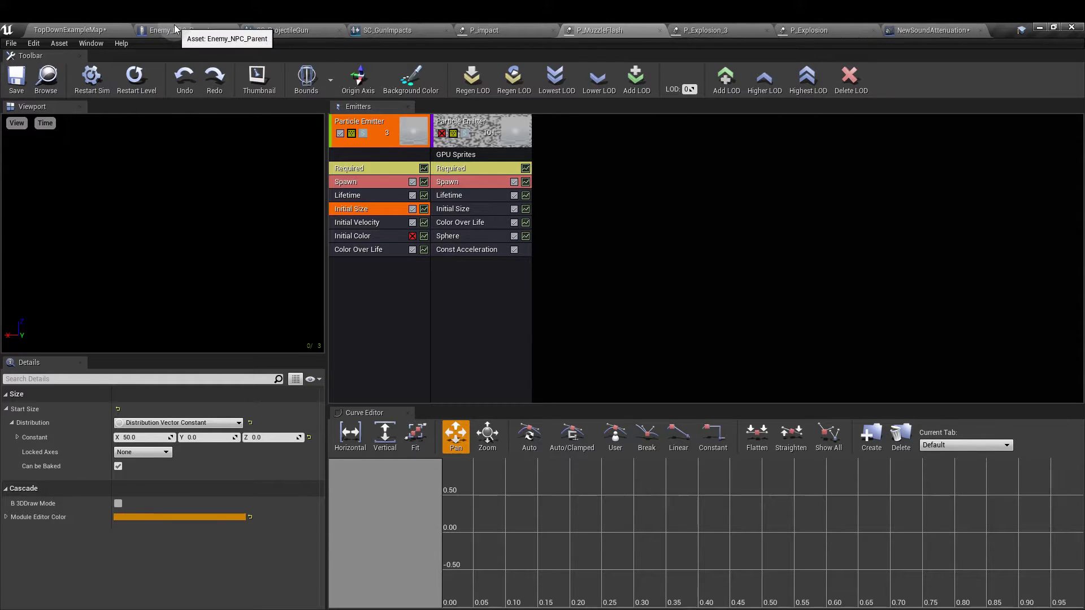
left_click(186, 31)
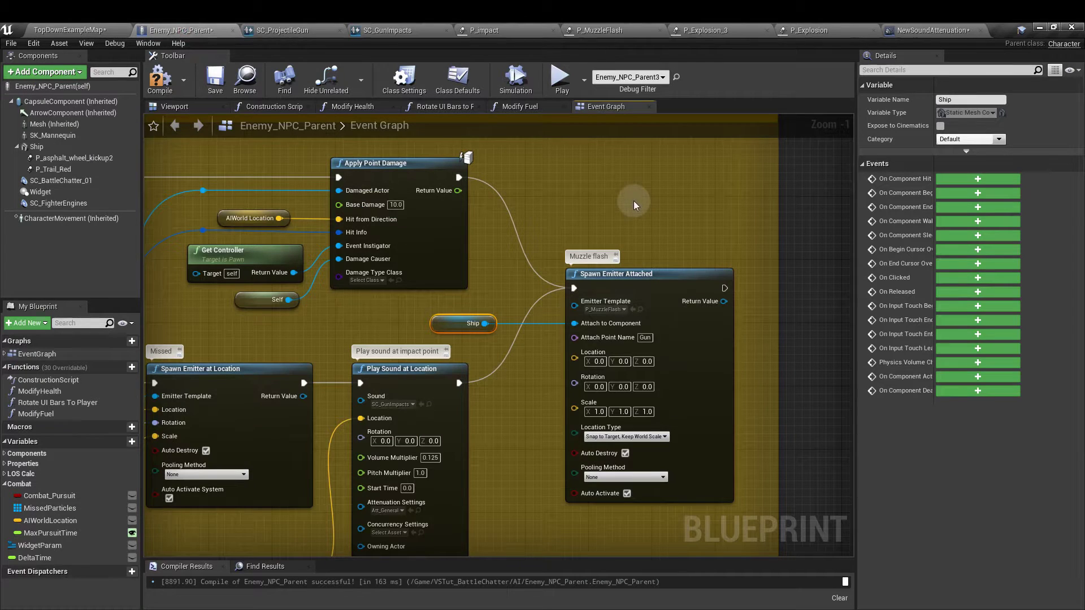
left_click(645, 438)
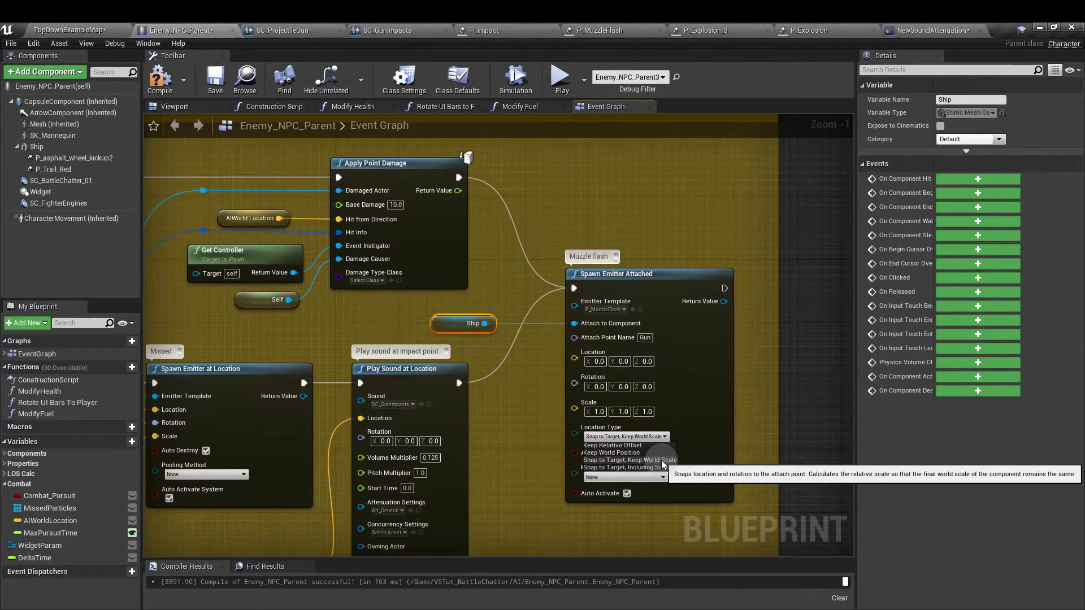
left_click(662, 461)
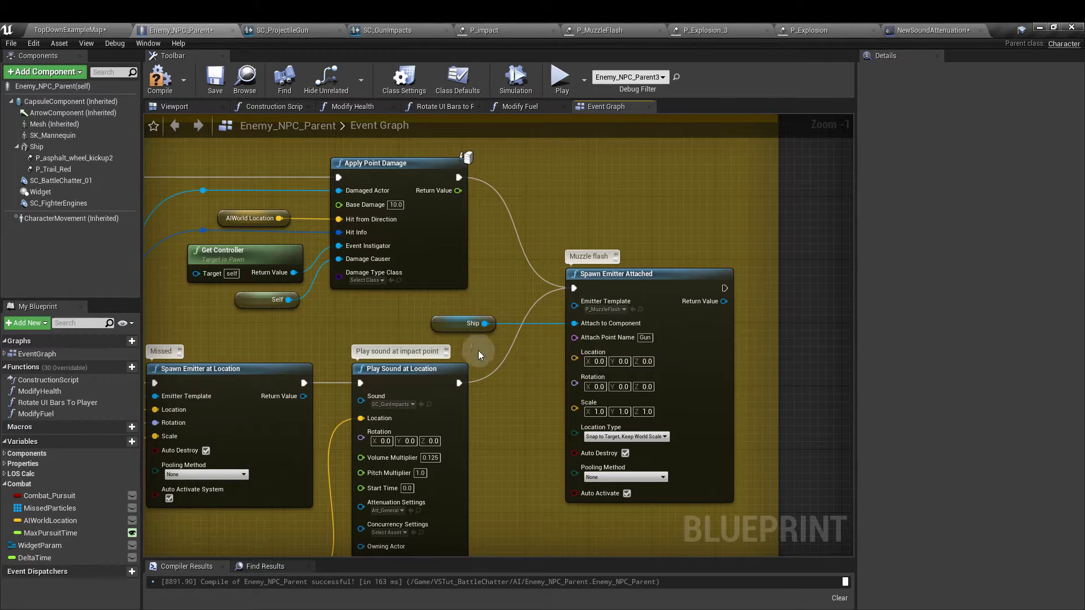
right_click_drag(479, 351, 243, 401)
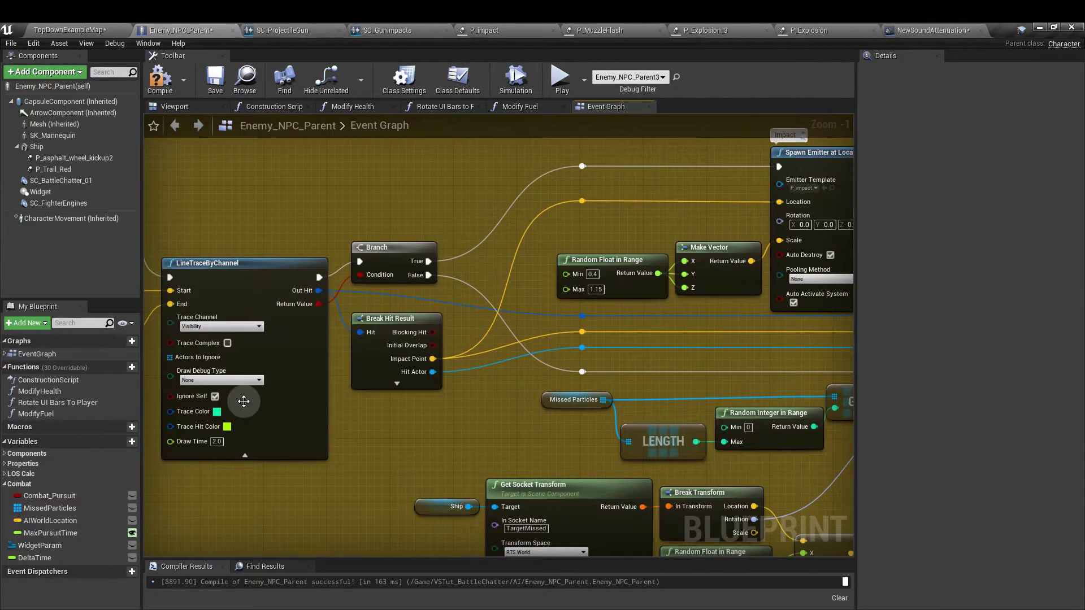
right_click_drag(494, 429, 429, 390)
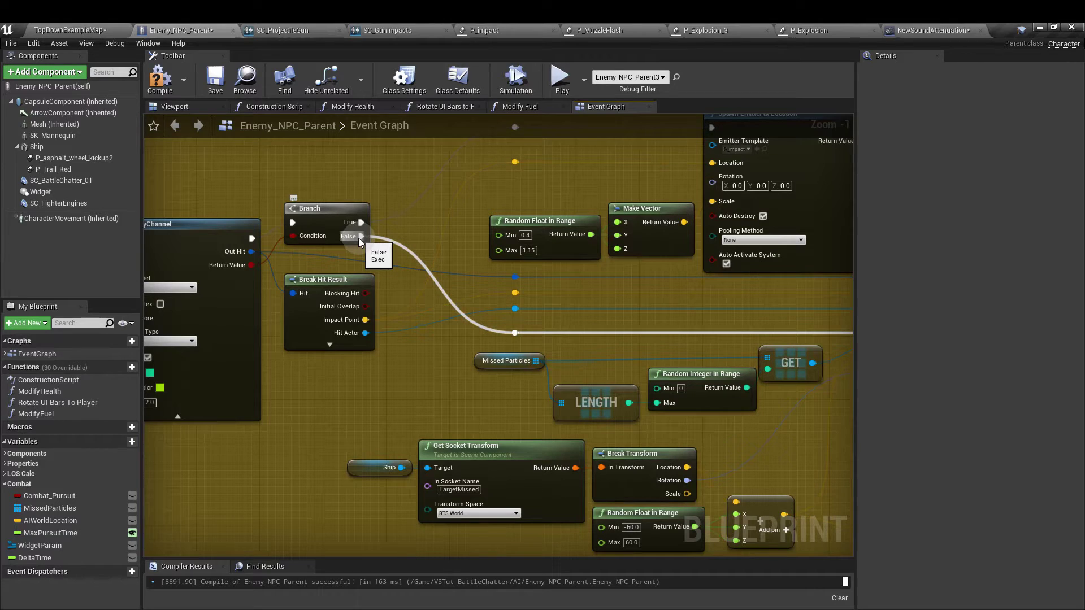
right_click_drag(359, 239, 266, 276)
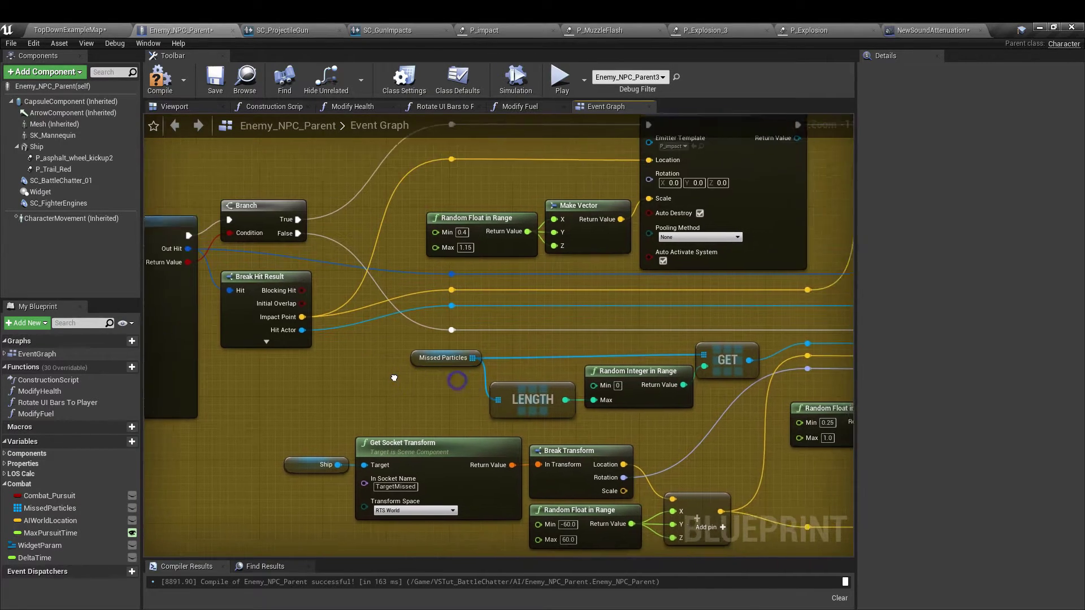
right_click_drag(765, 327, 574, 321)
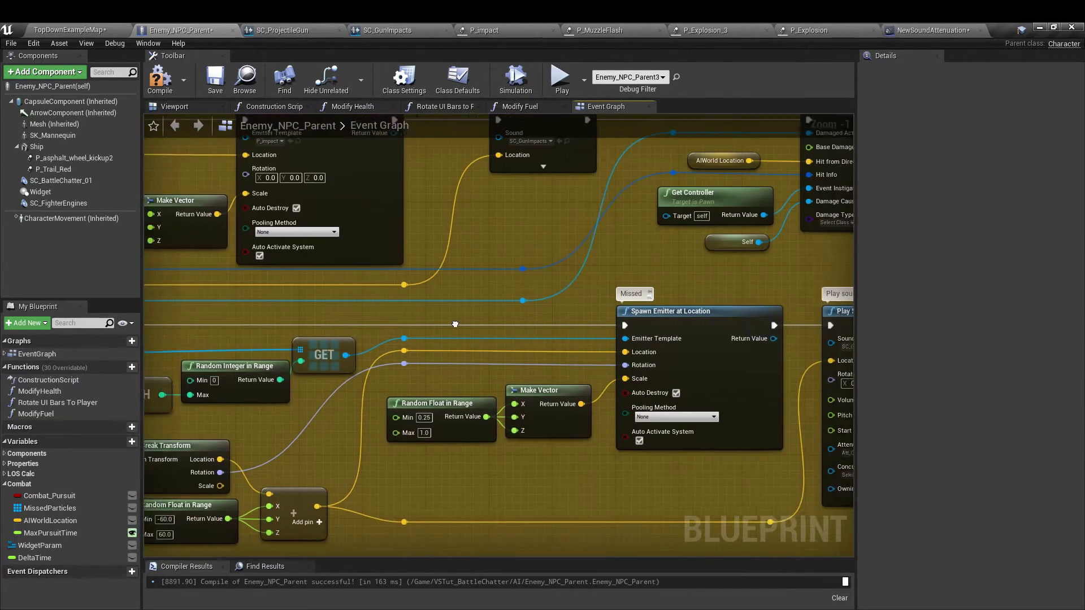
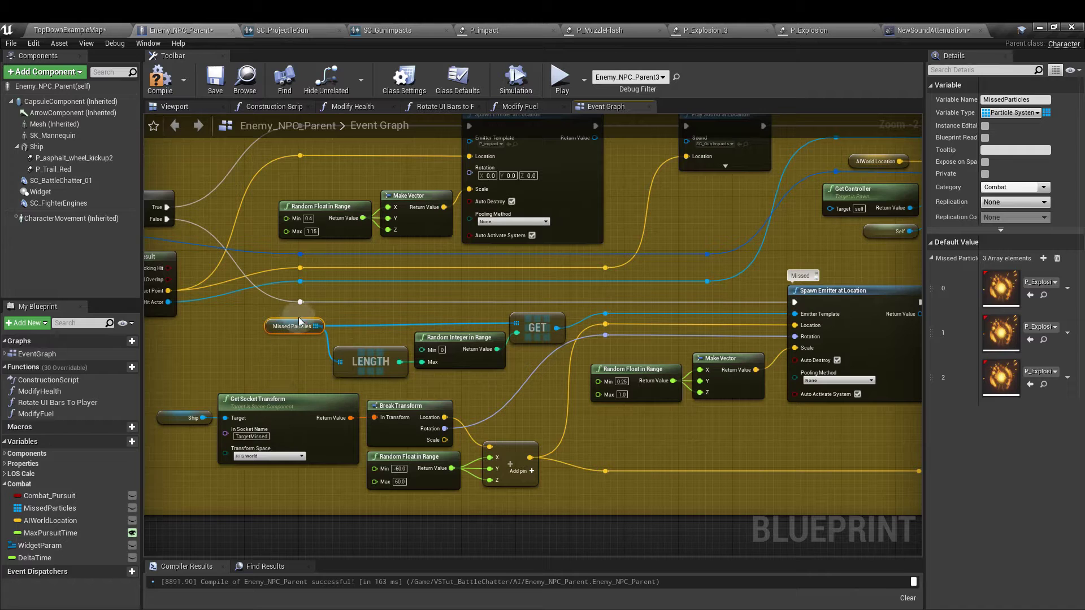
Step: Inspect the random particle pick (LENGTH, GET, random integer) without adding any node
left_click(373, 364)
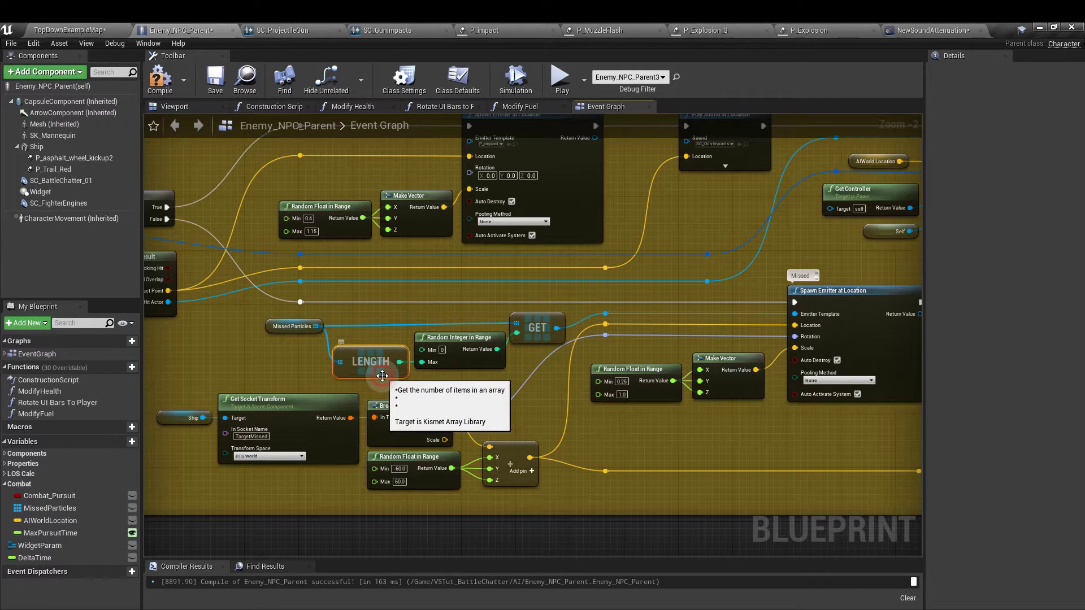
left_click(550, 328)
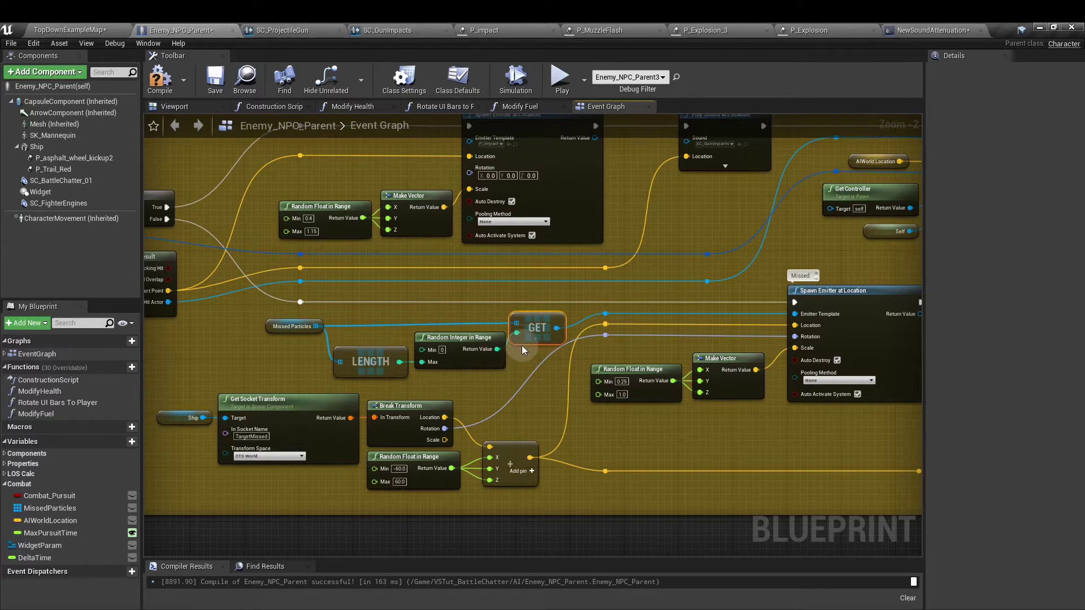
left_click_drag(497, 349, 472, 367)
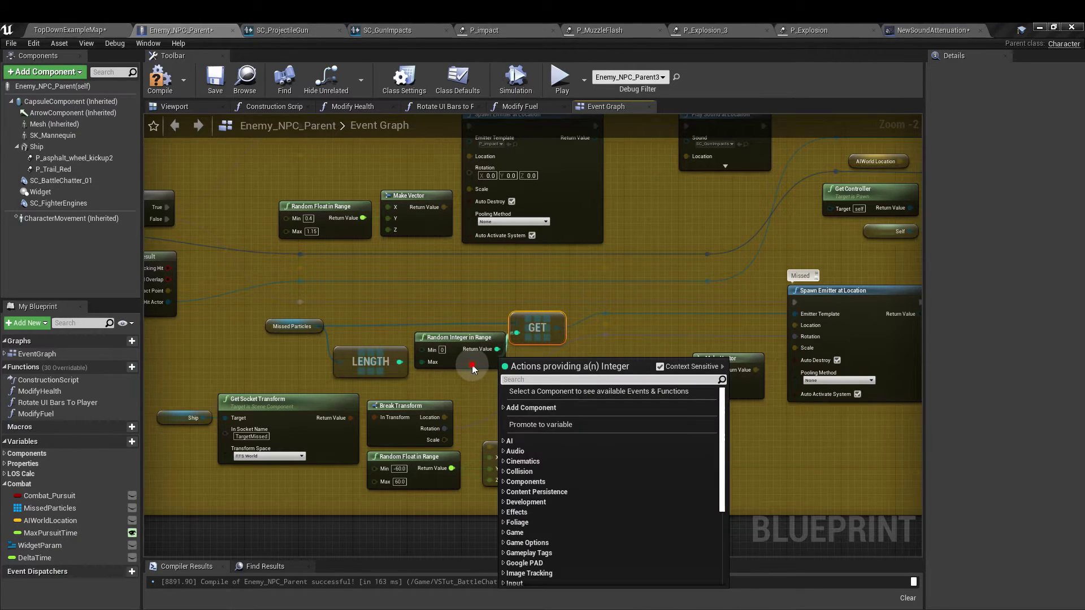
left_click(473, 404)
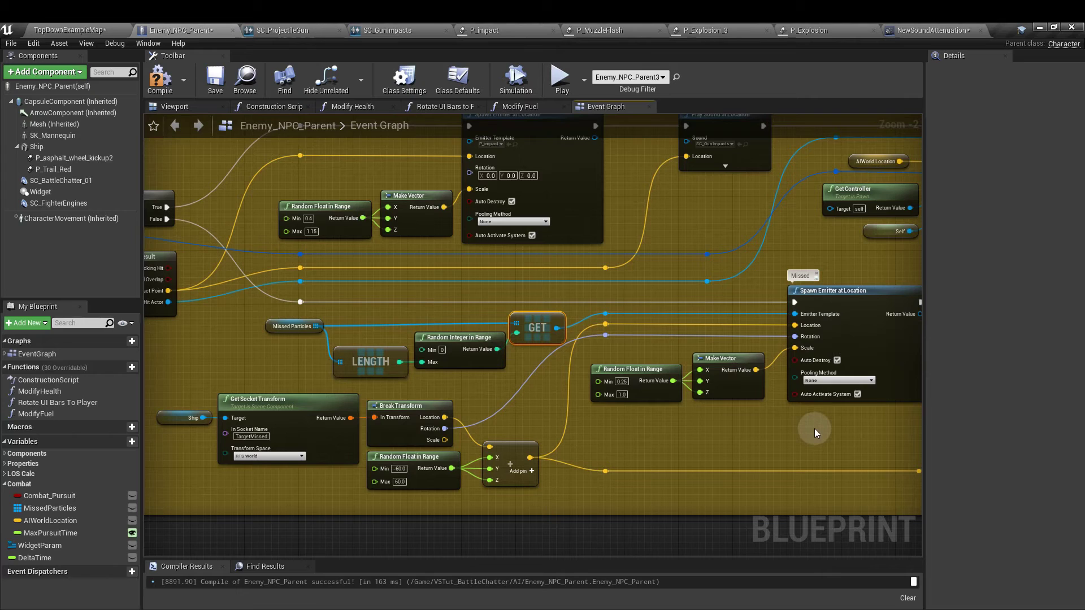
Step: Inspect the Ship variable, Break Transform and vector addition nodes feeding the impact location
left_click(174, 434)
left_click(183, 417)
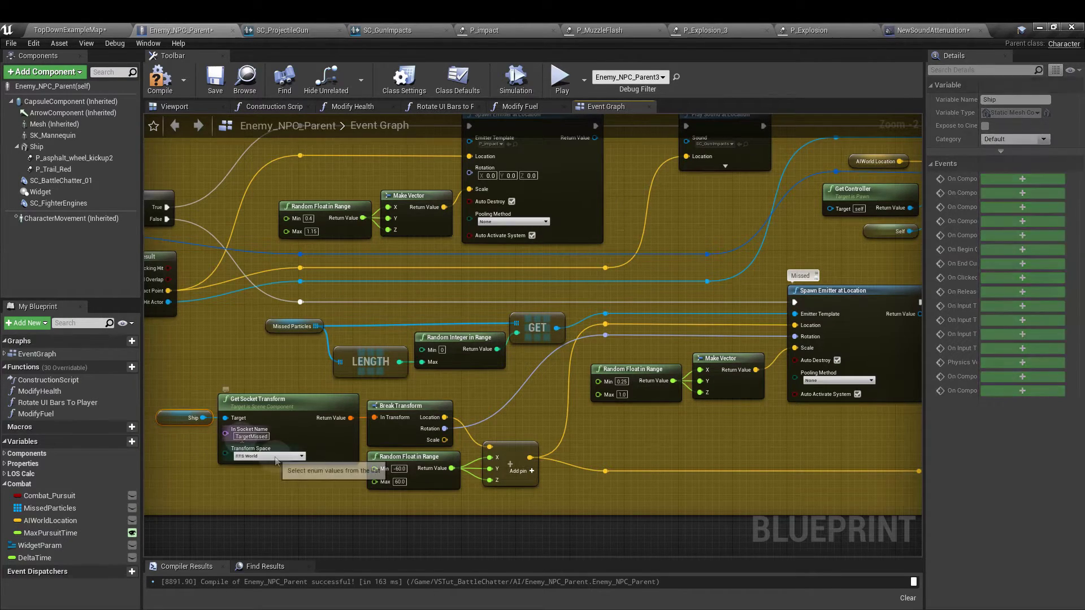
left_click(387, 437)
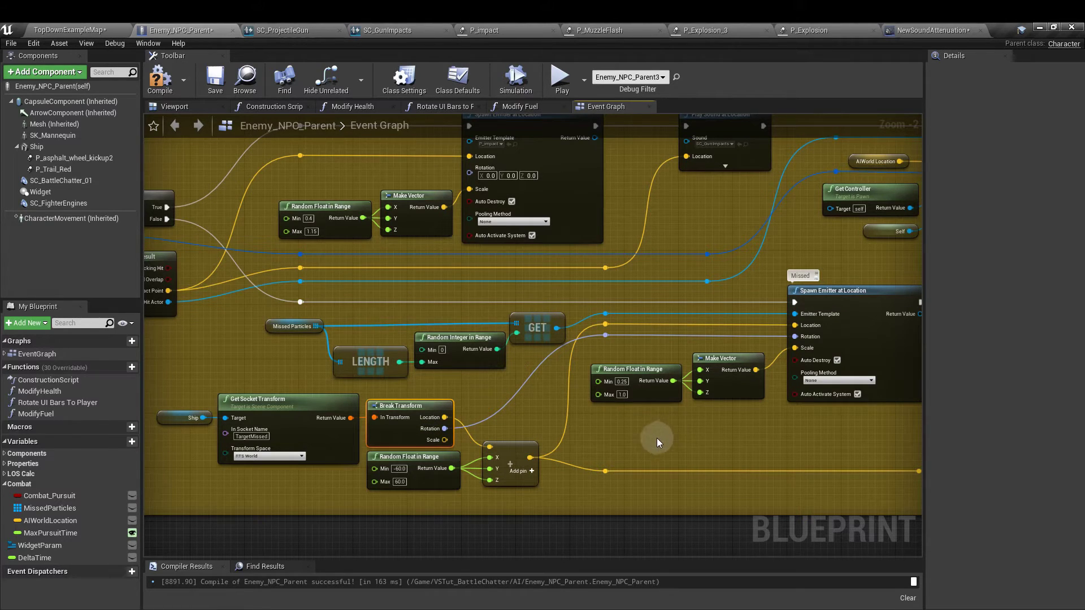
left_click(303, 186)
left_click(513, 447)
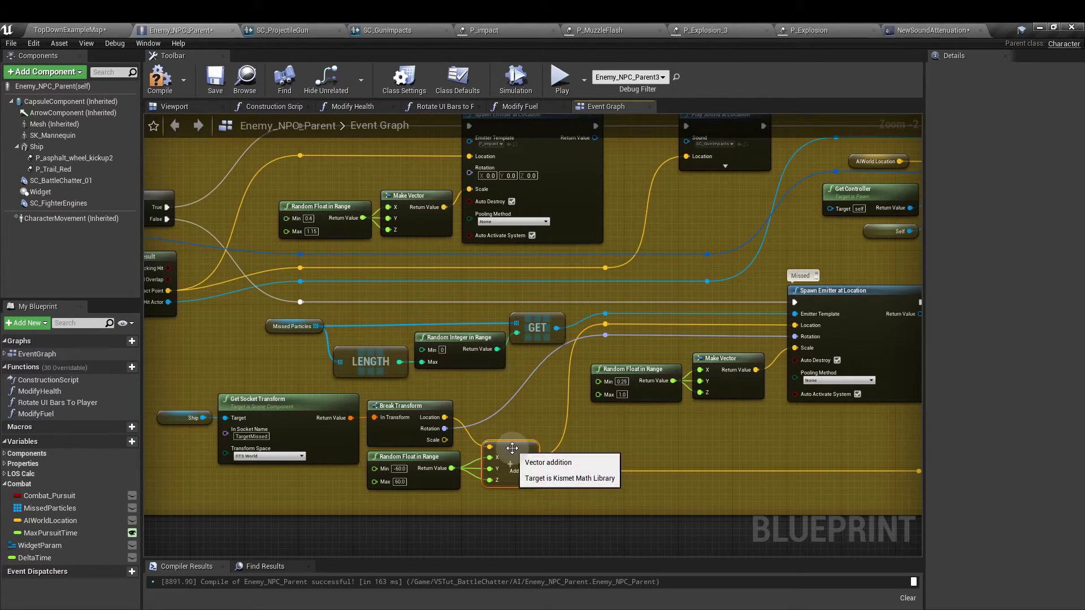
Step: Add a vector + vector node with split X, Y, Z input, then delete it, leaving the graph unchanged
right_click(634, 421)
type("ve")
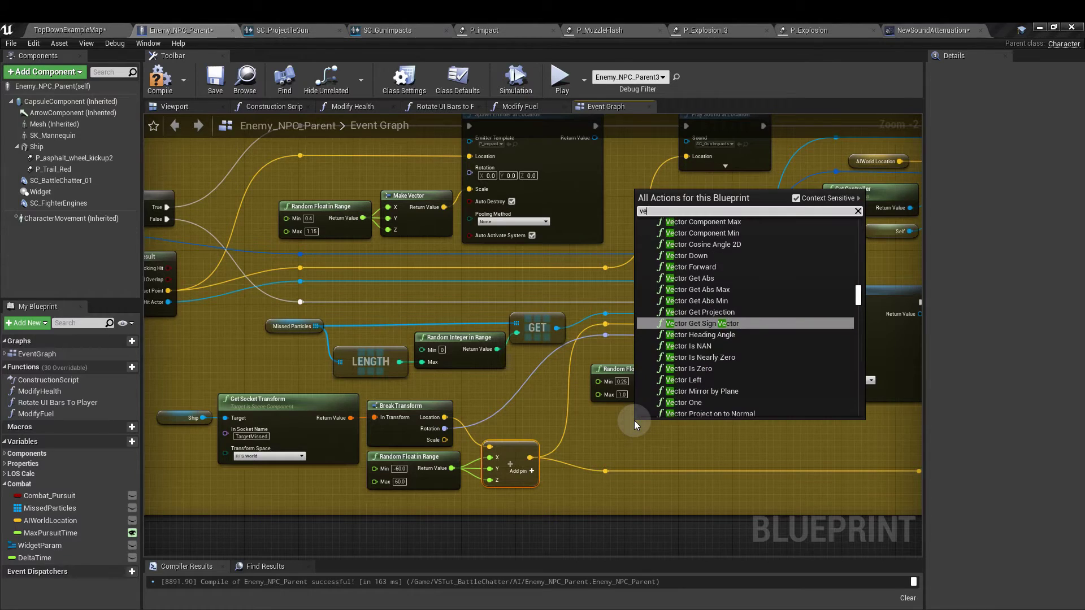
type("ctor +")
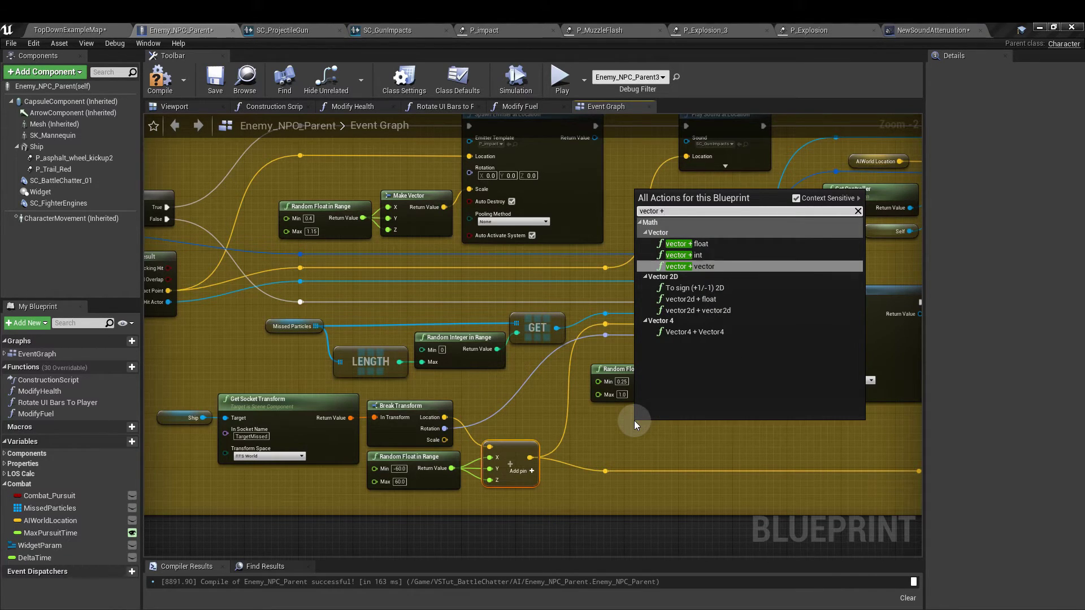
left_click(754, 265)
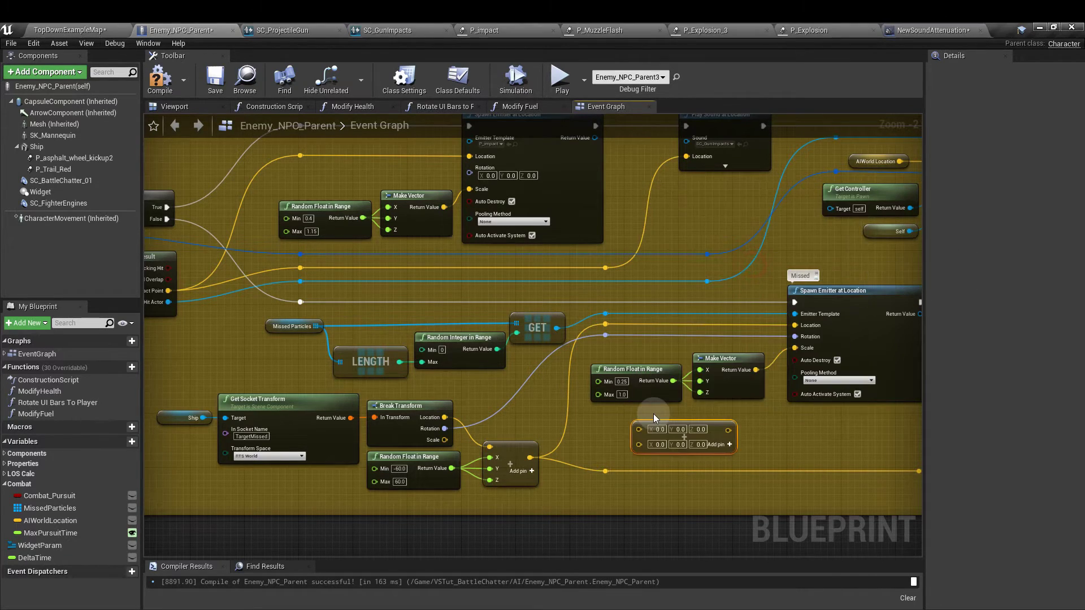
right_click(642, 448)
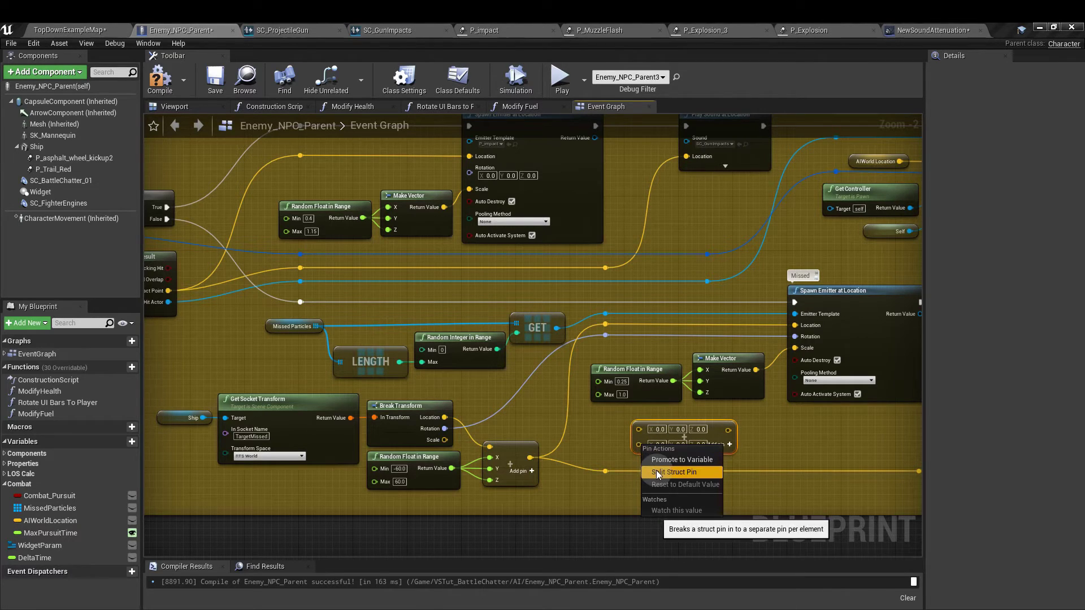
left_click(656, 470)
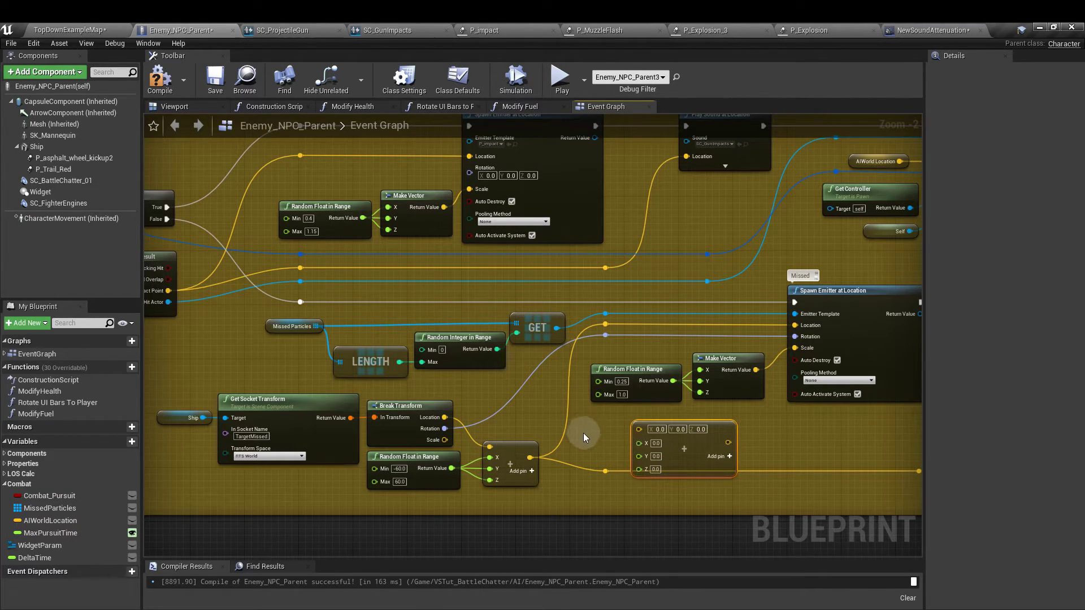
left_click(448, 479)
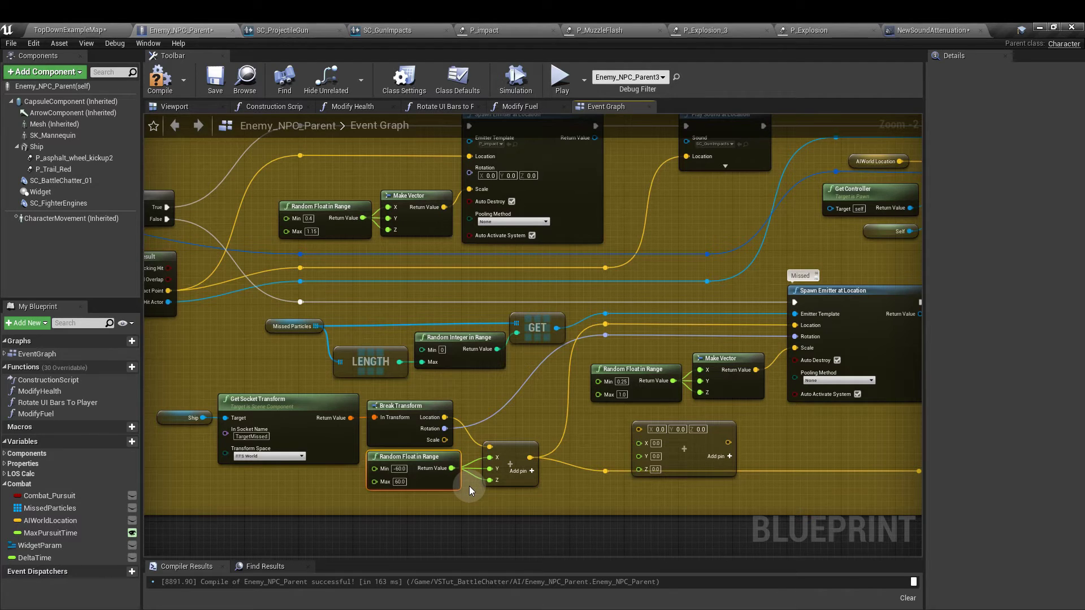
left_click(688, 453)
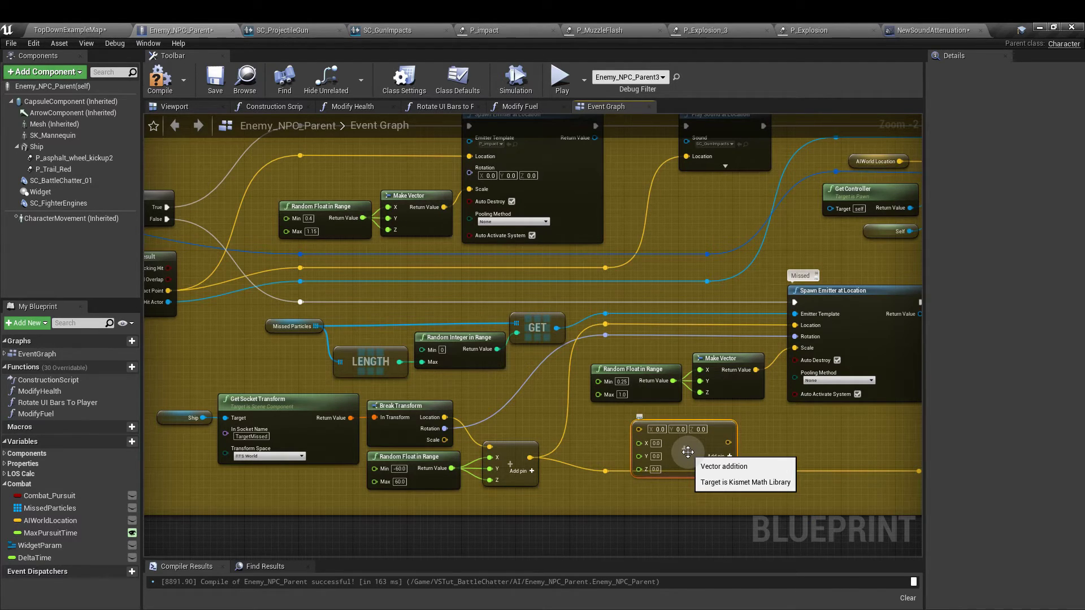
key("Delete")
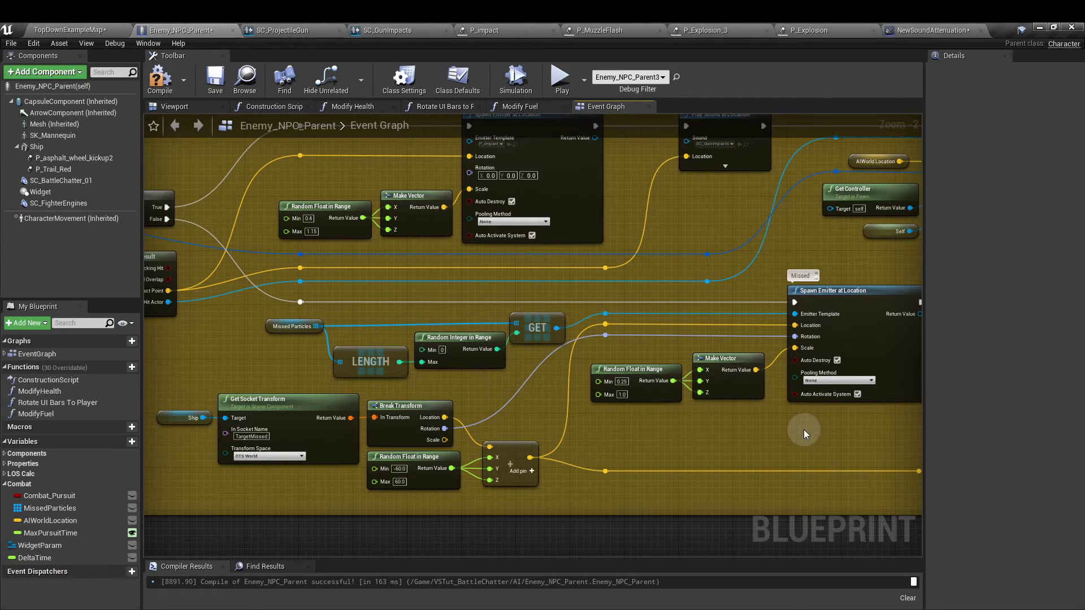
Step: Inspect the Missed Spawn Emitter at Location with its Random Float in Range and Make Vector inputs
left_click(856, 338)
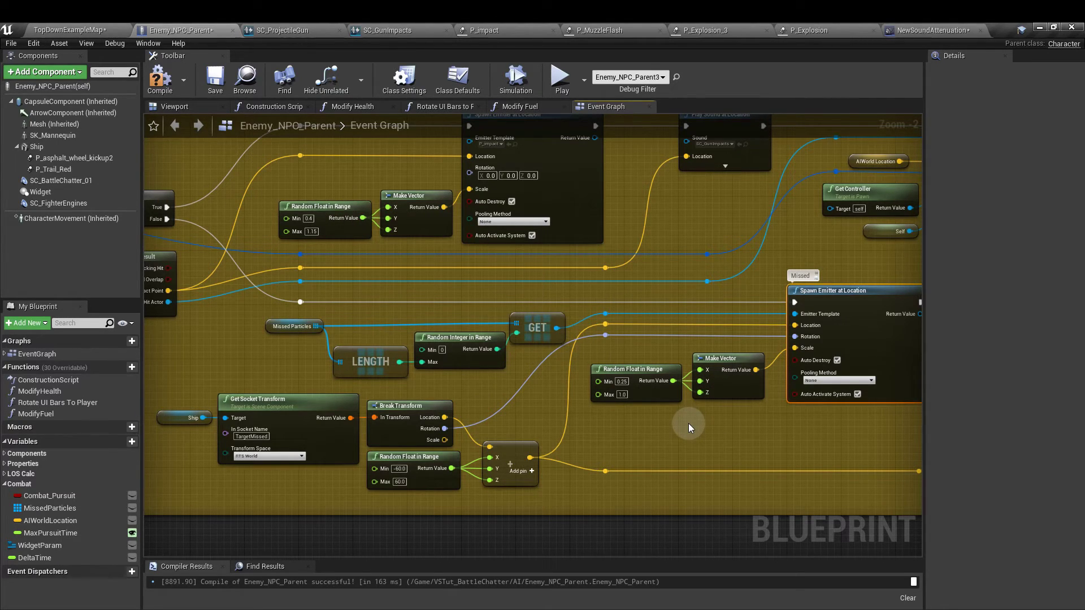
left_click(656, 385)
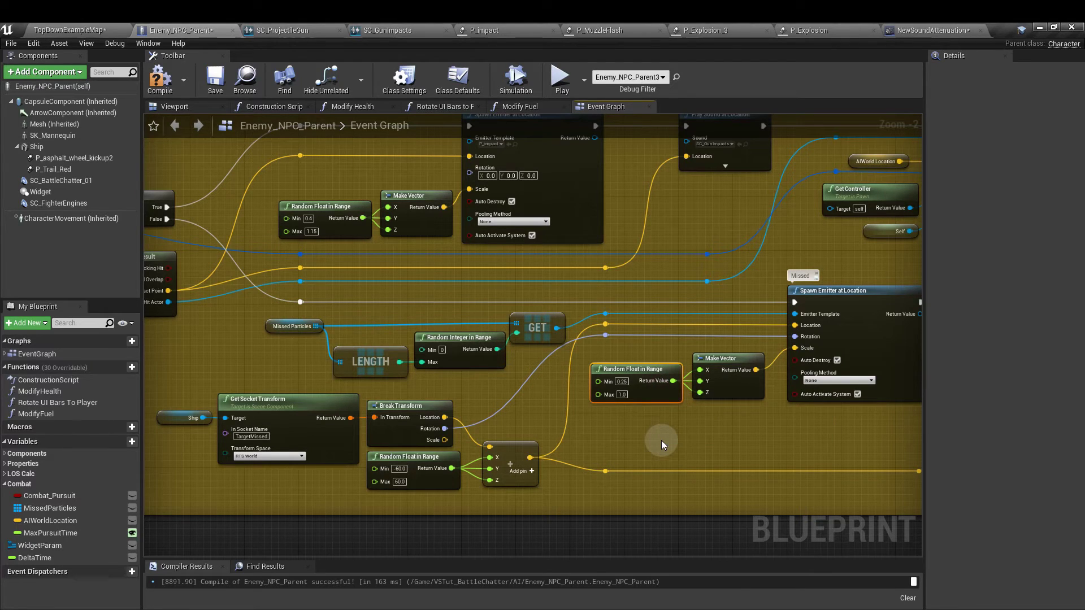
left_click(721, 381, "shift")
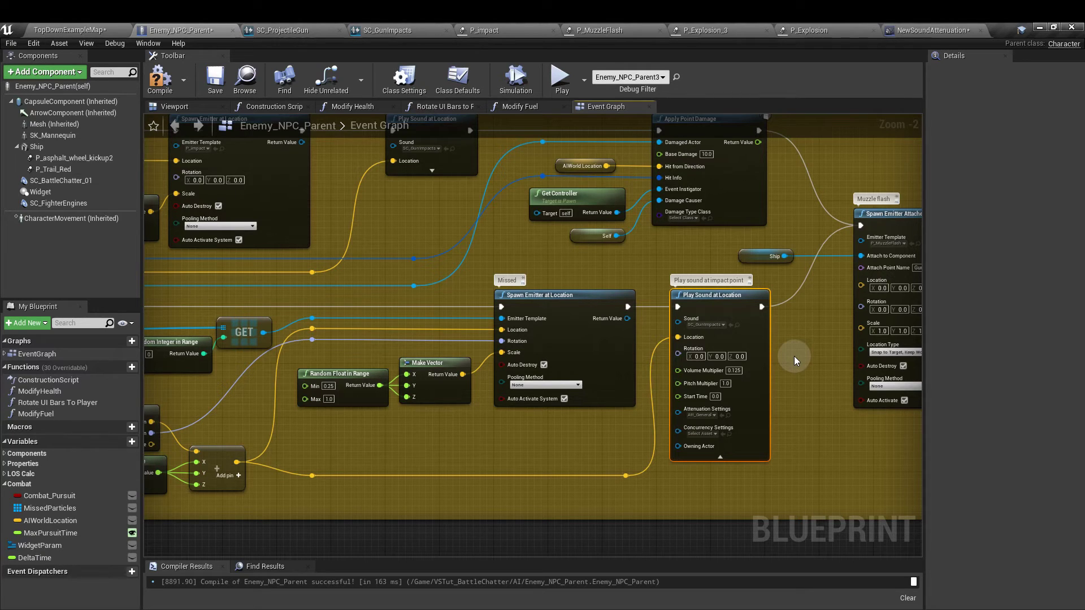
mouse_move(429, 447)
right_mouse_down()
mouse_move(708, 438)
mouse_move(419, 443)
right_mouse_up()
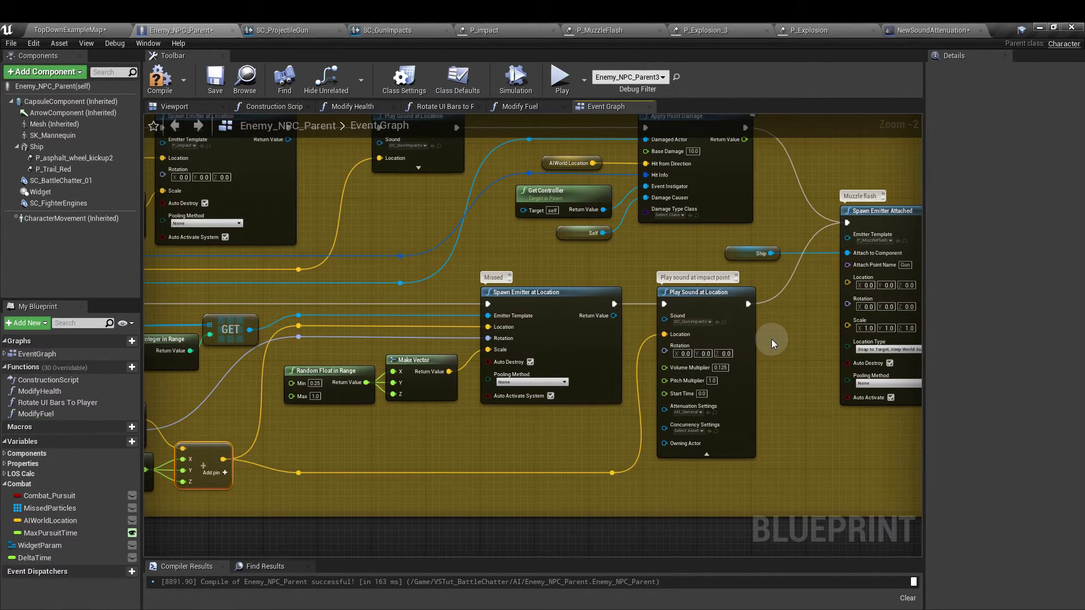
scroll(772, 339, "up", 1)
scroll(772, 339, "up", 1)
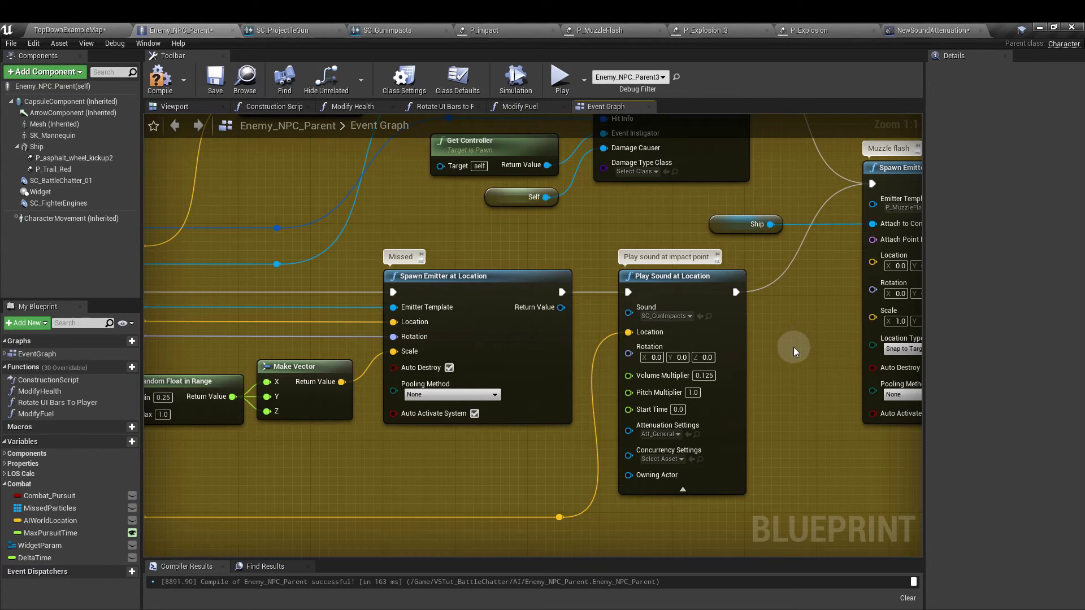
Step: Inspect the Play Sound at Location volume and the Muzzle flash emitter attaching P_MuzzleFlash to the Gun socket
left_click(705, 375)
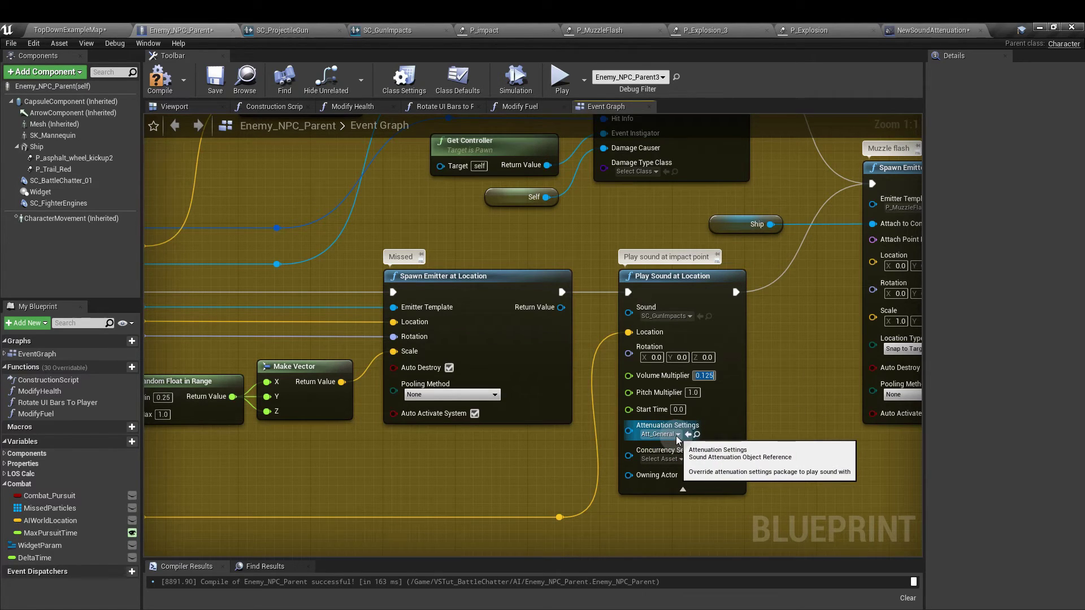
right_click_drag(678, 439, 612, 360)
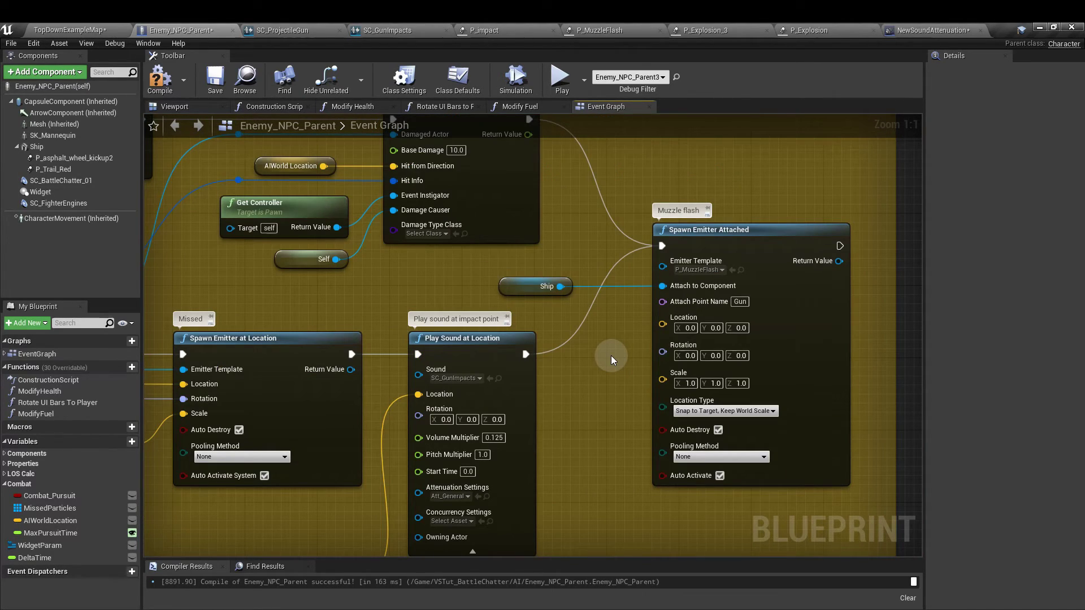
left_click(503, 409)
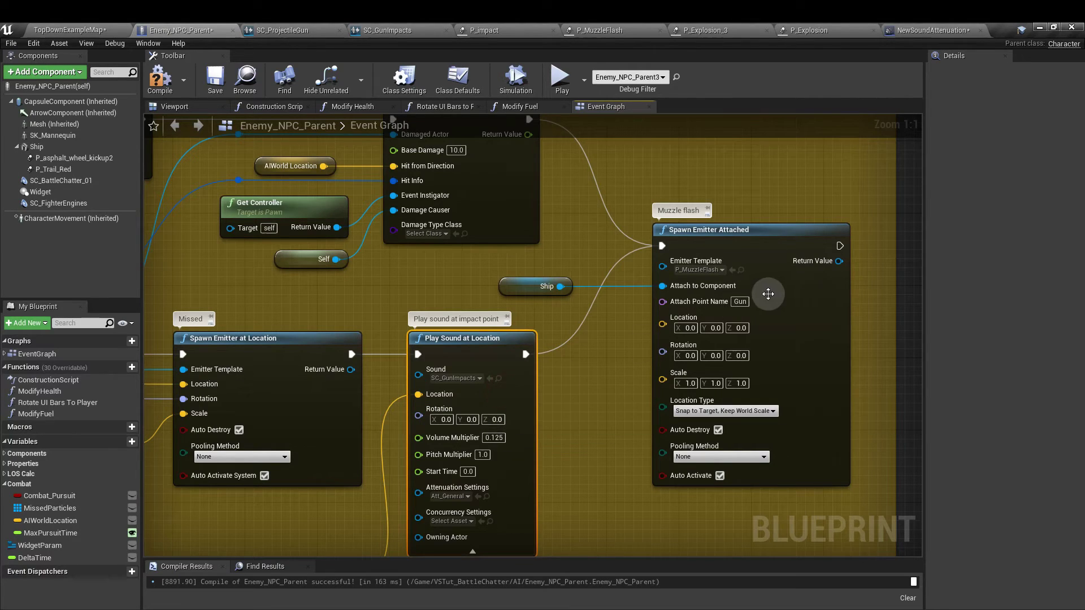
left_click(769, 293)
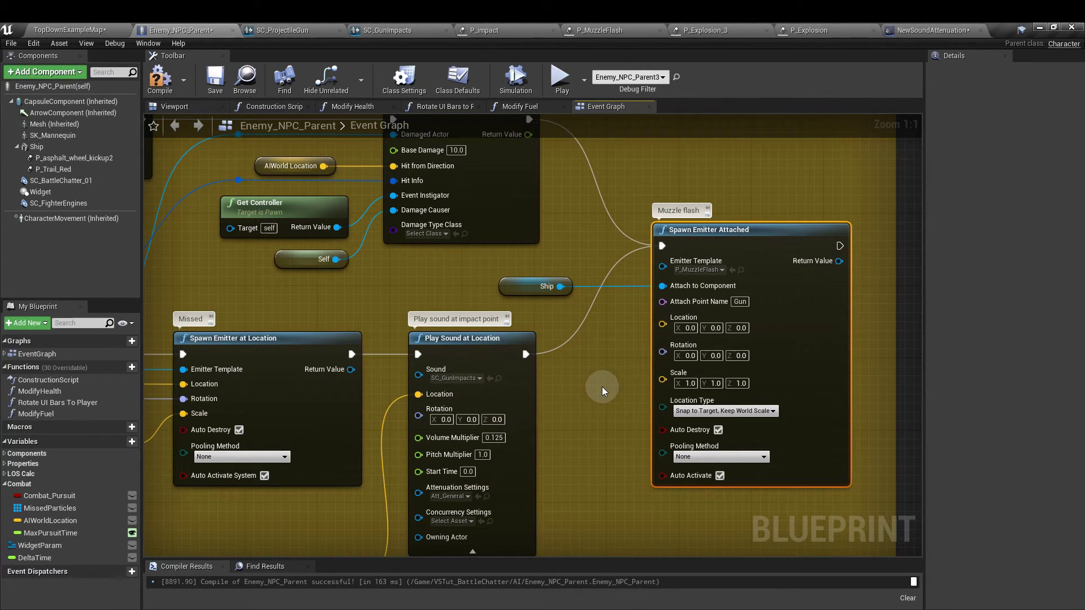